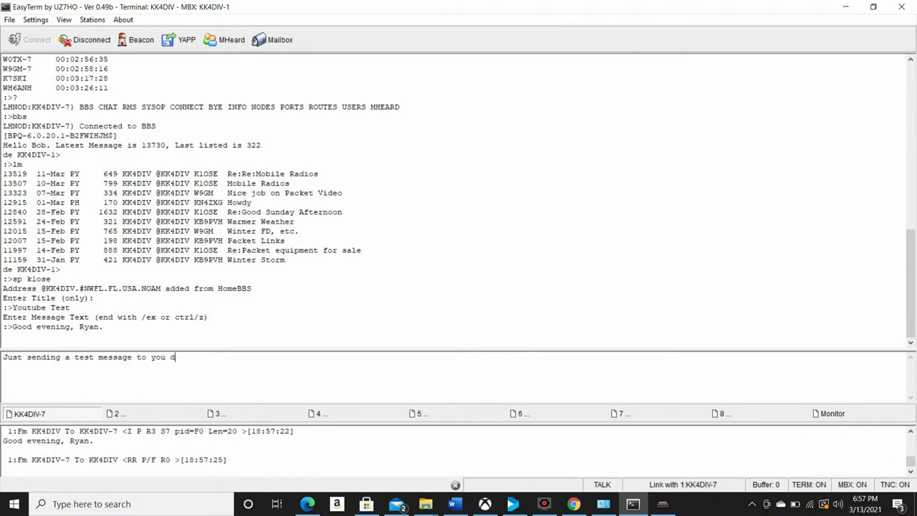
Continue the packet message body with "Just sending a test message to you to demonstrate HF packet. I am making" and start a line with "youtu".
{"action": "key", "text": "Return"}
{"action": "type", "text": "d"}
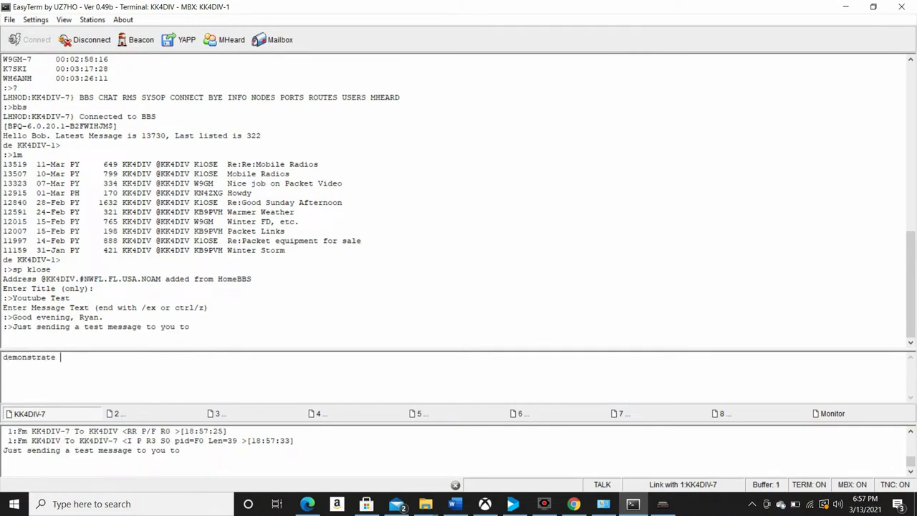
{"action": "type", "text": "emonstrate"}
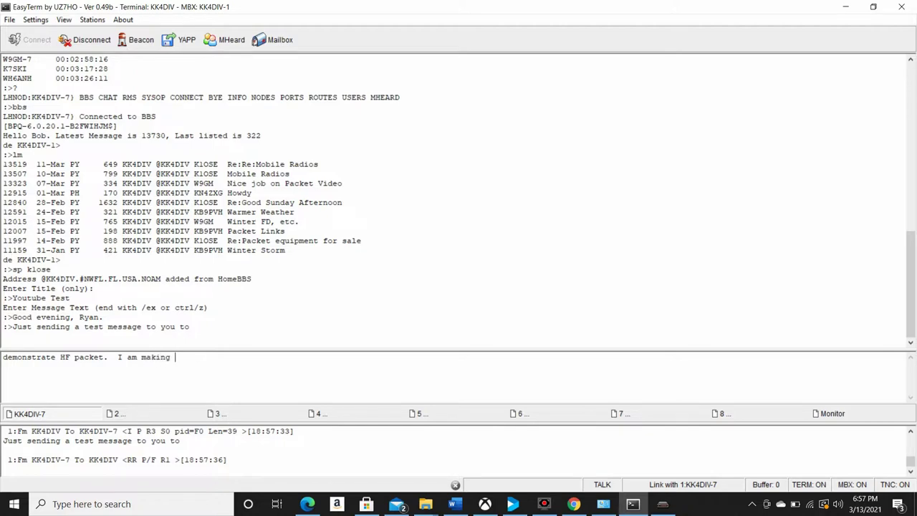
{"action": "key", "text": "Return"}
{"action": "type", "text": "youtu"}
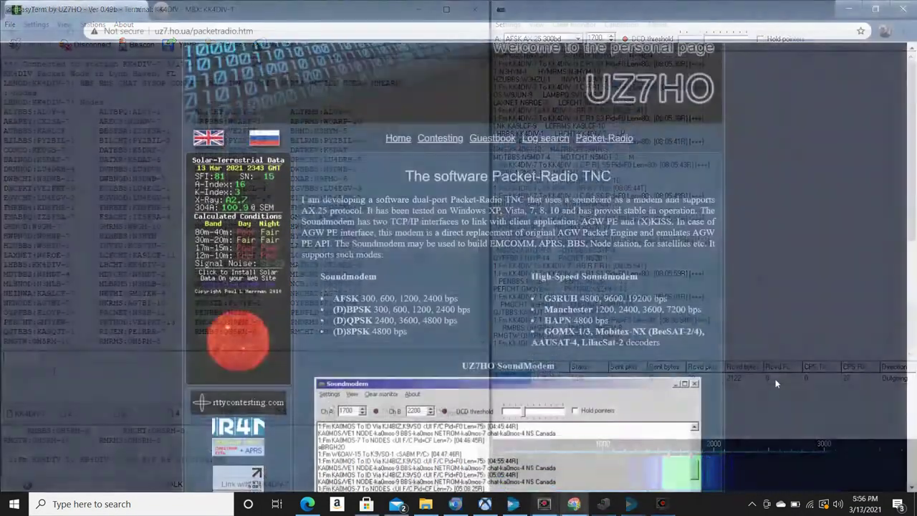
Review the UZ7HO packet-radio page from the Soundmodem description down to the application and Soundmodem download lists.
{"action": "scroll", "coordinate": [776, 383], "scroll_direction": "down", "scroll_amount": 2}
{"action": "scroll", "coordinate": [776, 383], "scroll_direction": "down", "scroll_amount": 2}
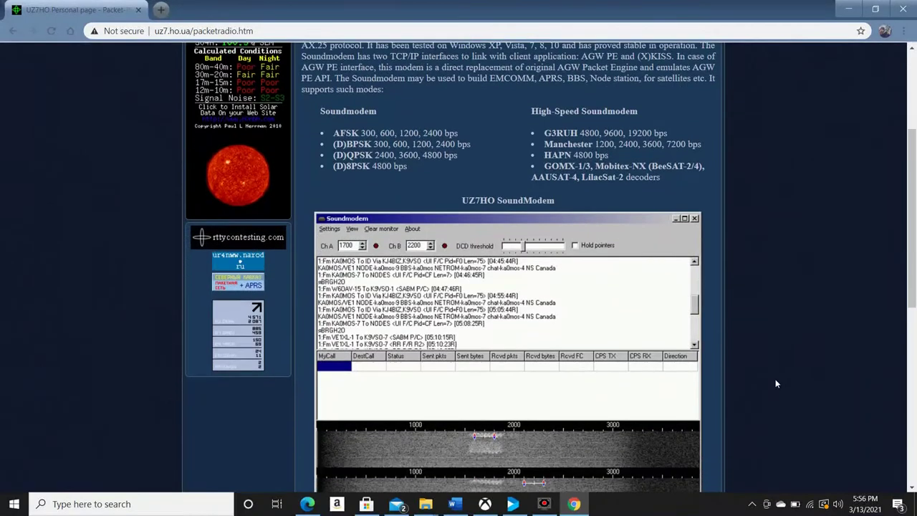
{"action": "scroll", "coordinate": [775, 383], "scroll_direction": "down", "scroll_amount": 2}
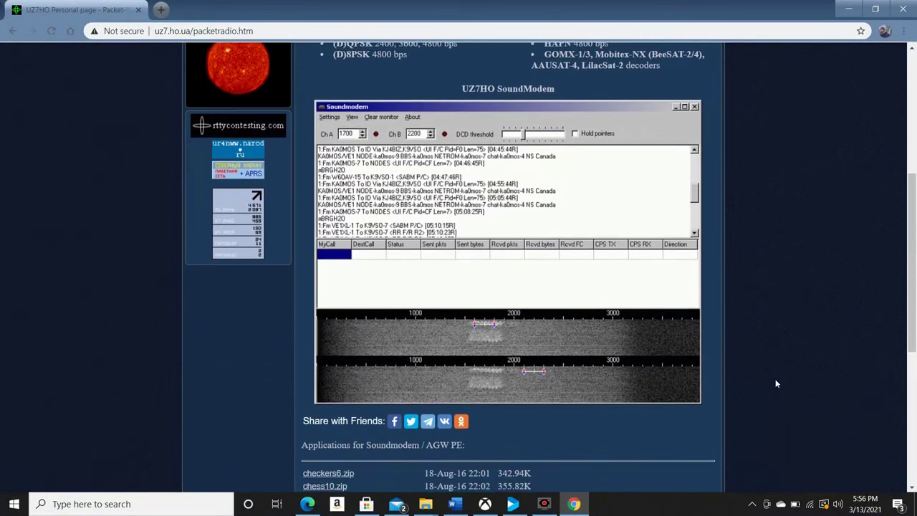
{"action": "scroll", "coordinate": [776, 383], "scroll_direction": "down", "scroll_amount": 3}
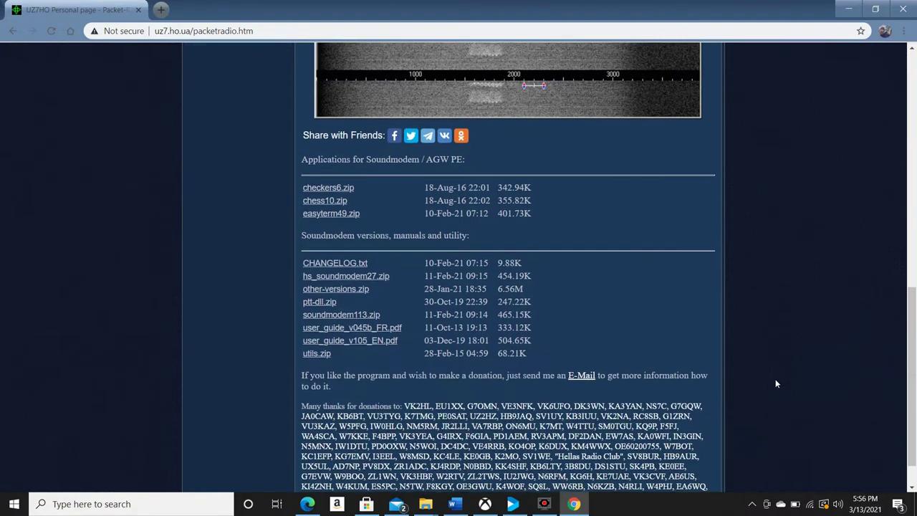
{"action": "scroll", "coordinate": [775, 383], "scroll_direction": "down", "scroll_amount": 1}
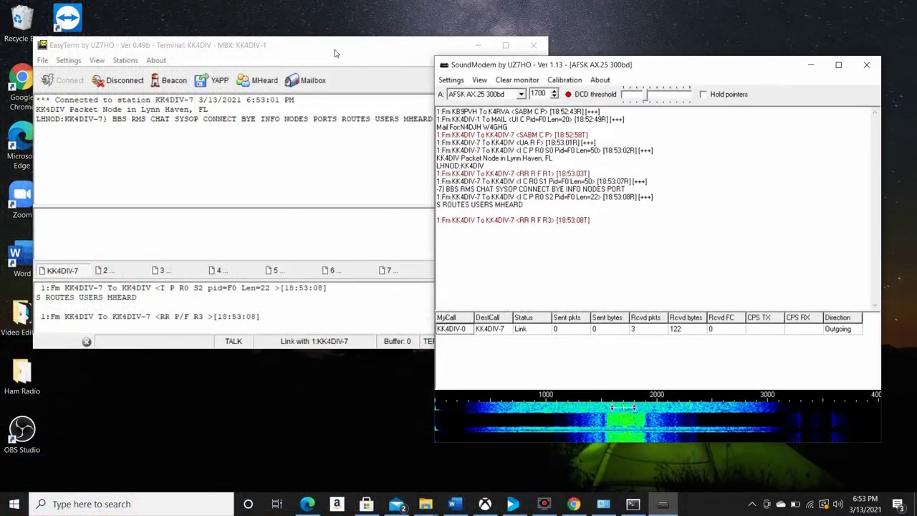
{"action": "left_click", "coordinate": [334, 53]}
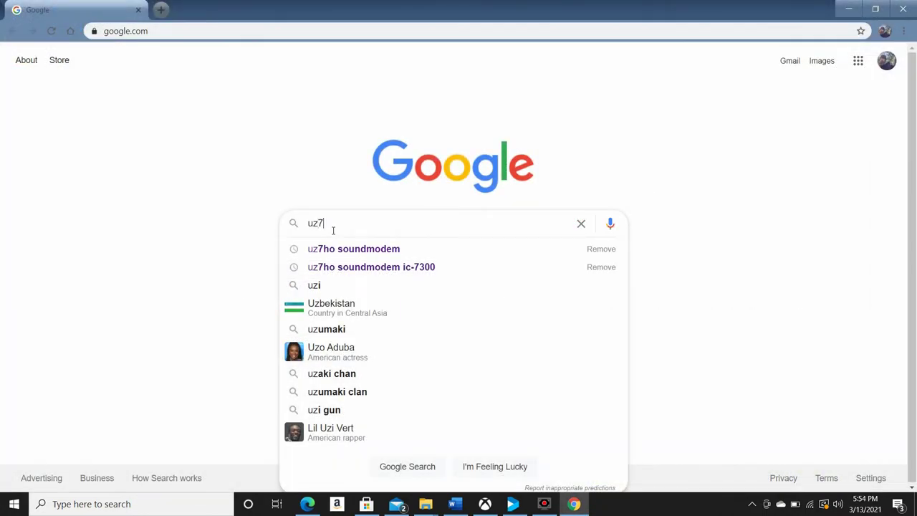
Search Google for "uz7ho soundmodem" and open the UZ7HO Personal page result.
{"action": "type", "text": "ho "}
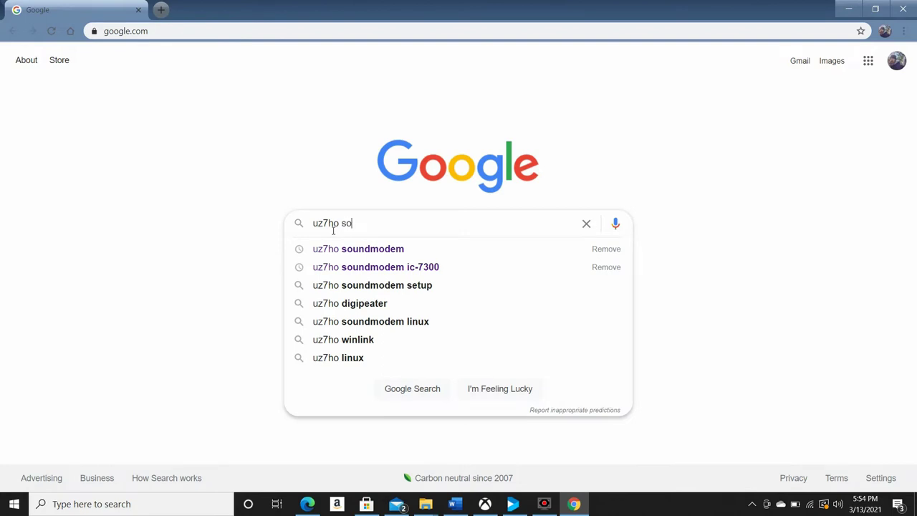
{"action": "type", "text": "soundmodem"}
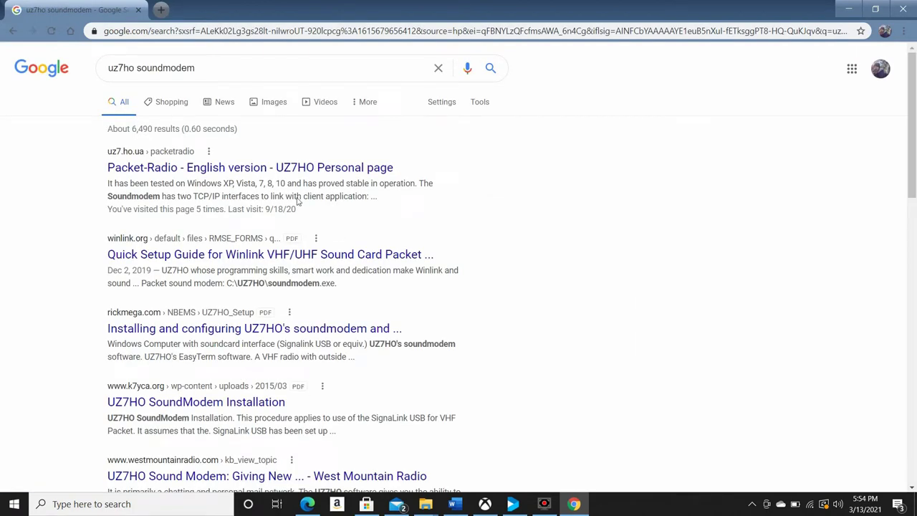
{"action": "left_click", "coordinate": [245, 168]}
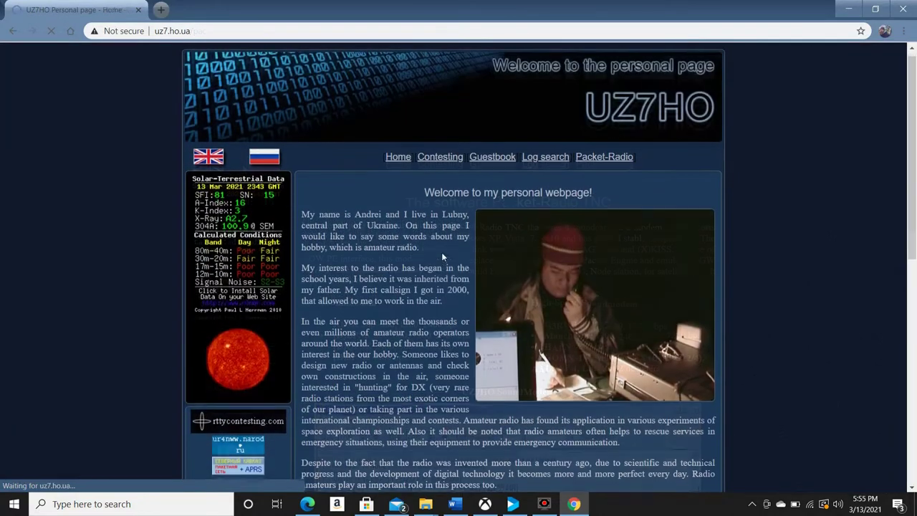
Look through the UZ7HO home page, including the author's introduction and the radio and antenna description.
{"action": "scroll", "coordinate": [446, 259], "scroll_direction": "down", "scroll_amount": 1}
{"action": "scroll", "coordinate": [446, 260], "scroll_direction": "down", "scroll_amount": 3}
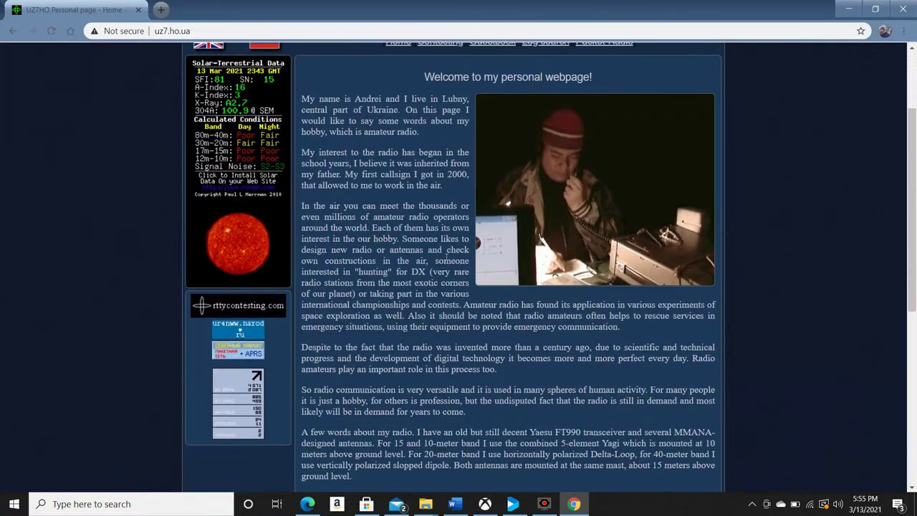
{"action": "scroll", "coordinate": [446, 260], "scroll_direction": "down", "scroll_amount": 3}
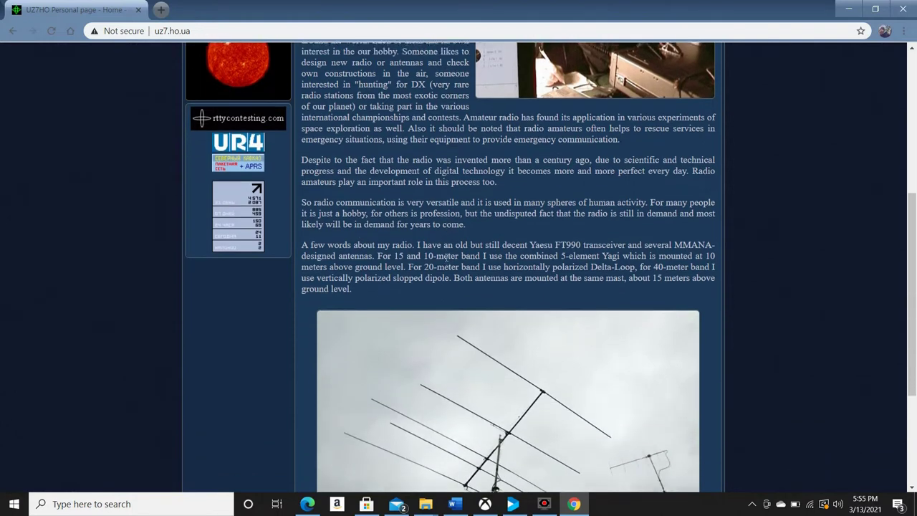
{"action": "scroll", "coordinate": [446, 257], "scroll_direction": "down", "scroll_amount": 3}
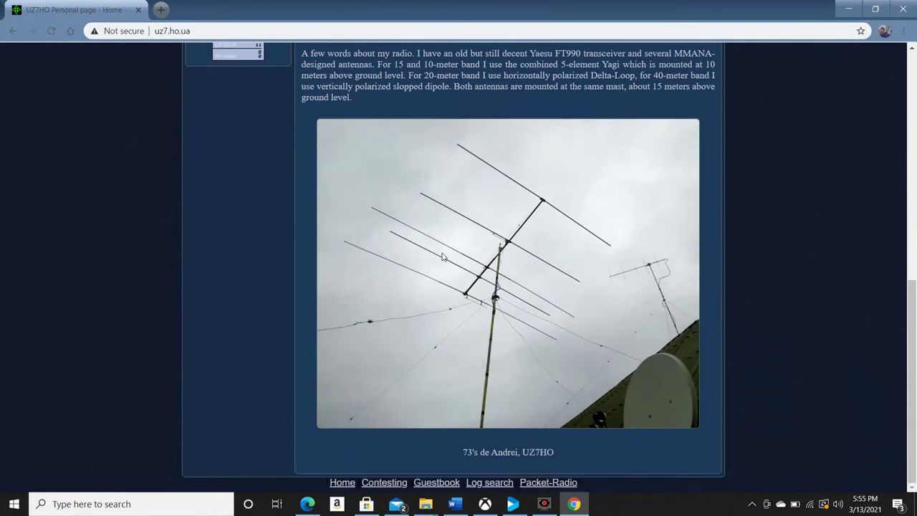
{"action": "scroll", "coordinate": [442, 256], "scroll_direction": "up", "scroll_amount": 3}
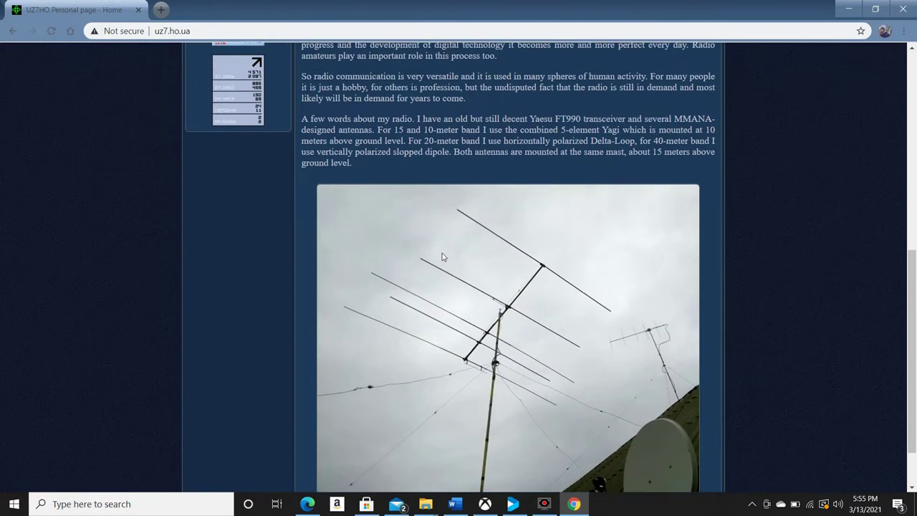
{"action": "scroll", "coordinate": [442, 253], "scroll_direction": "up", "scroll_amount": 3}
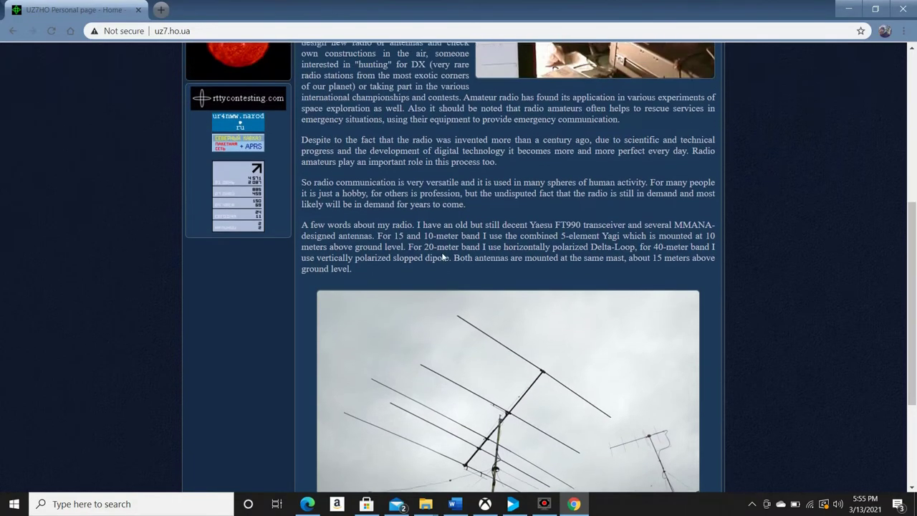
{"action": "scroll", "coordinate": [442, 253], "scroll_direction": "up", "scroll_amount": 3}
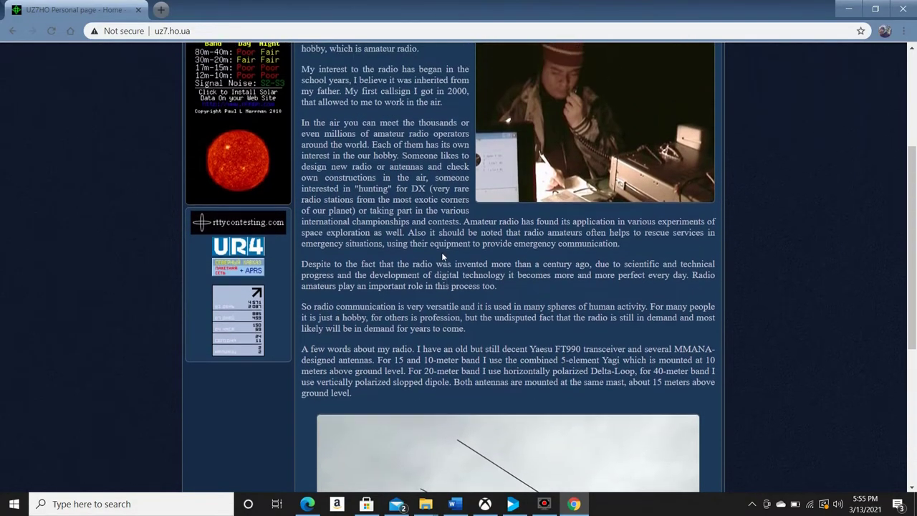
{"action": "scroll", "coordinate": [441, 253], "scroll_direction": "up", "scroll_amount": 3}
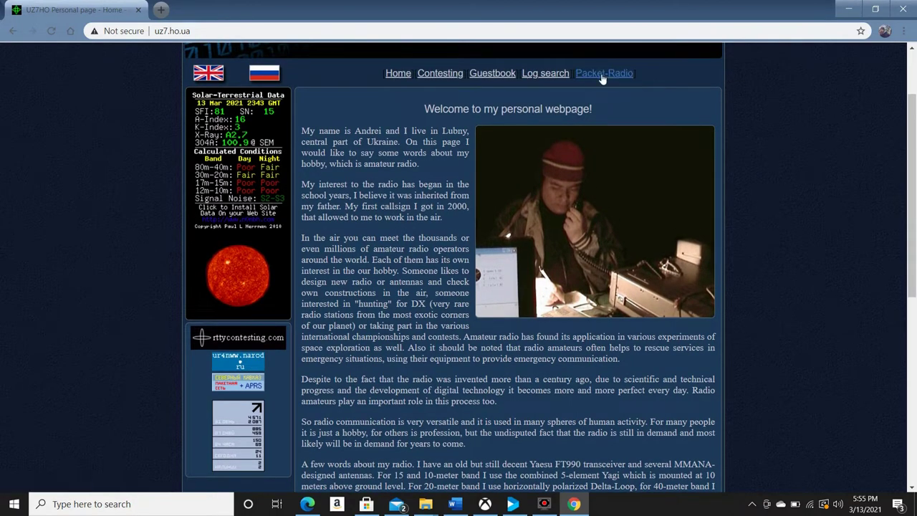
Open the site's Packet-Radio page and download soundmodem113.zip from the Soundmodem versions list.
{"action": "left_click", "coordinate": [602, 76]}
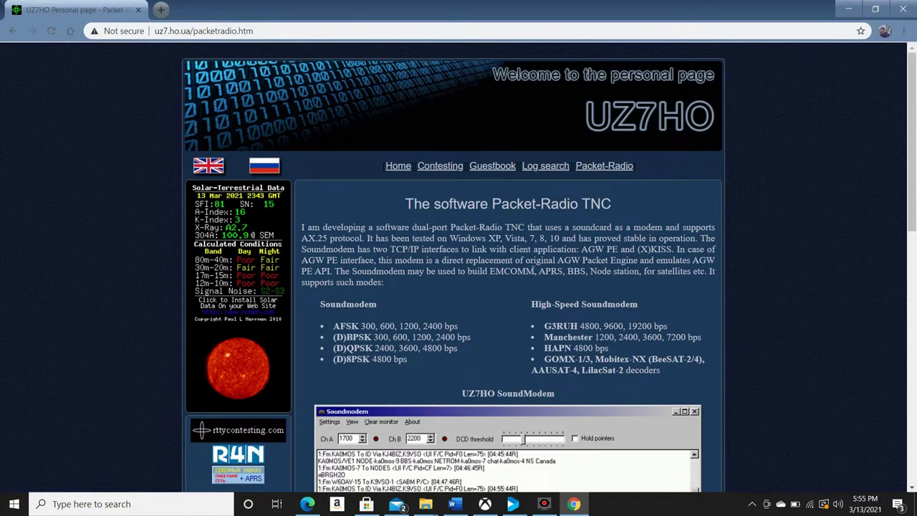
{"action": "scroll", "coordinate": [530, 269], "scroll_direction": "down", "scroll_amount": 1}
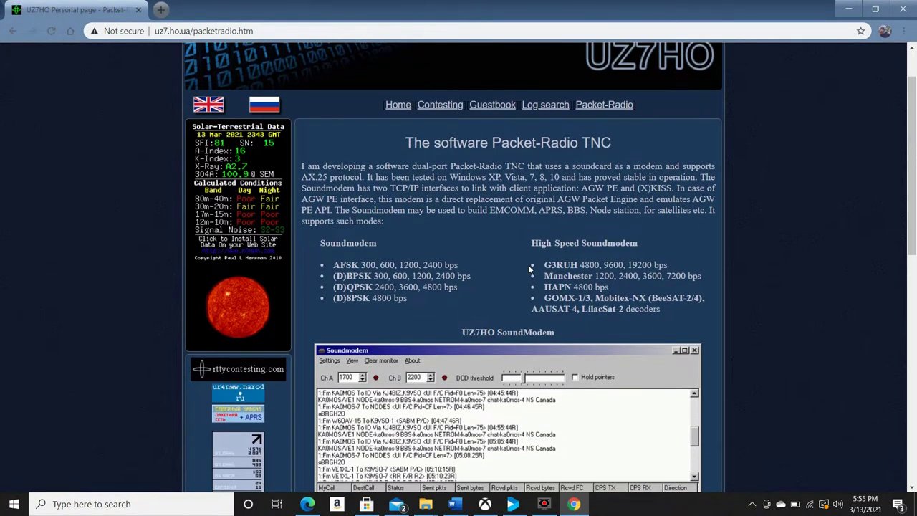
{"action": "scroll", "coordinate": [530, 269], "scroll_direction": "down", "scroll_amount": 1}
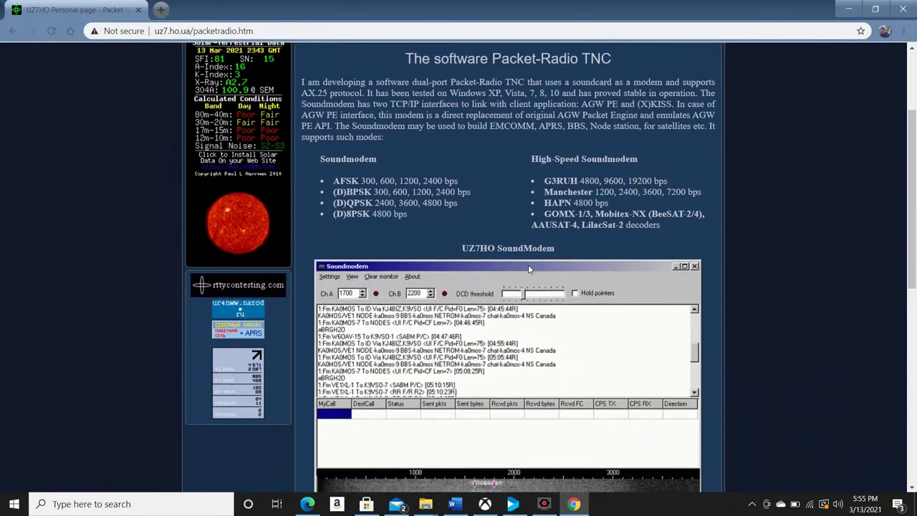
{"action": "scroll", "coordinate": [528, 268], "scroll_direction": "down", "scroll_amount": 1}
{"action": "scroll", "coordinate": [528, 268], "scroll_direction": "down", "scroll_amount": 1}
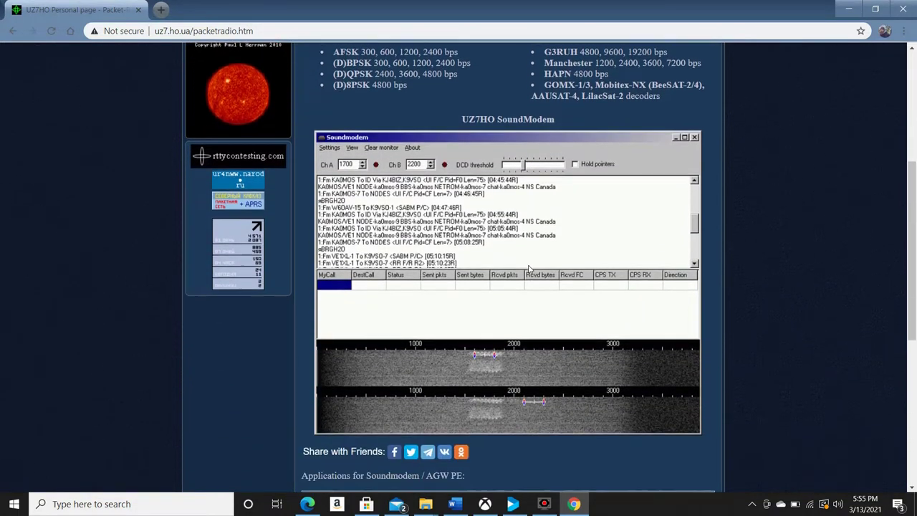
{"action": "scroll", "coordinate": [527, 269], "scroll_direction": "down", "scroll_amount": 1}
{"action": "scroll", "coordinate": [528, 268], "scroll_direction": "down", "scroll_amount": 1}
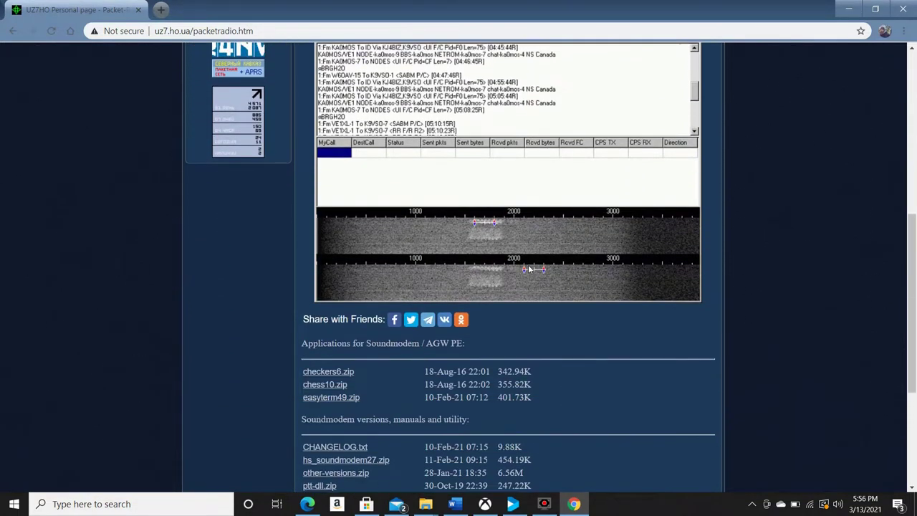
{"action": "scroll", "coordinate": [528, 269], "scroll_direction": "down", "scroll_amount": 2}
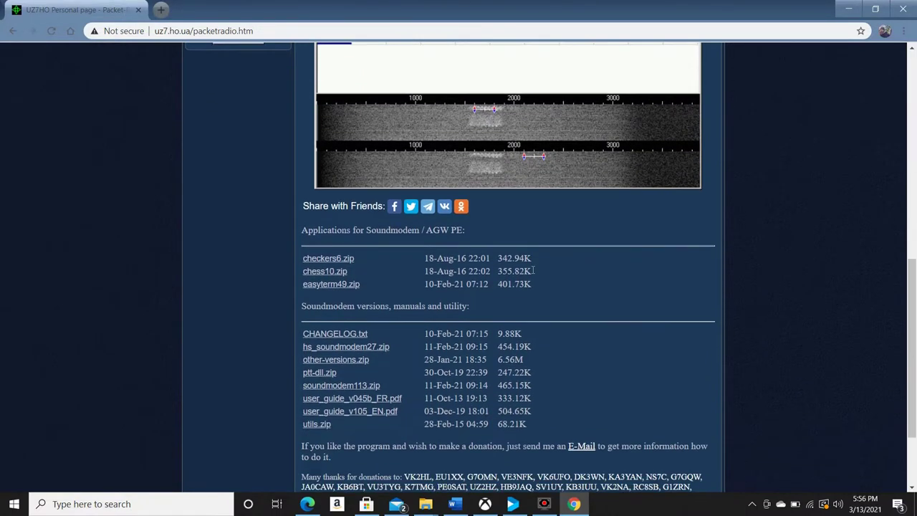
{"action": "scroll", "coordinate": [532, 270], "scroll_direction": "down", "scroll_amount": 1}
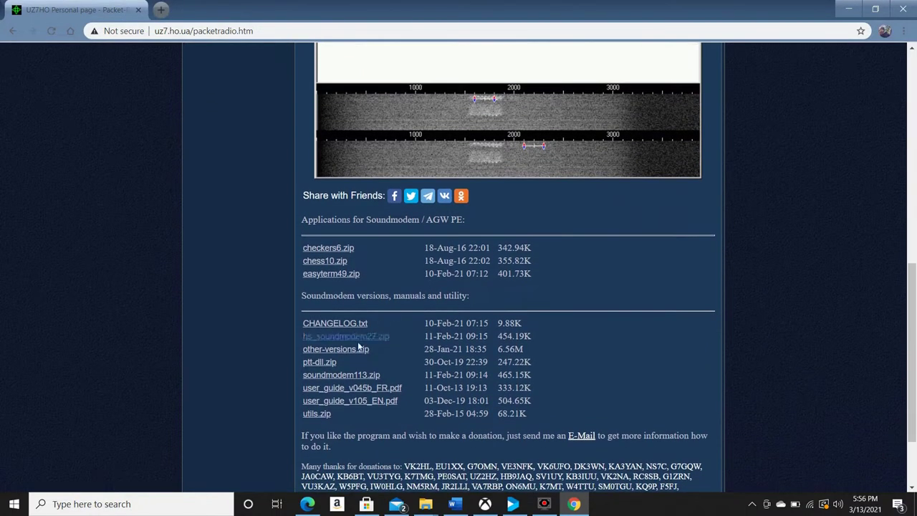
{"action": "left_click", "coordinate": [327, 374]}
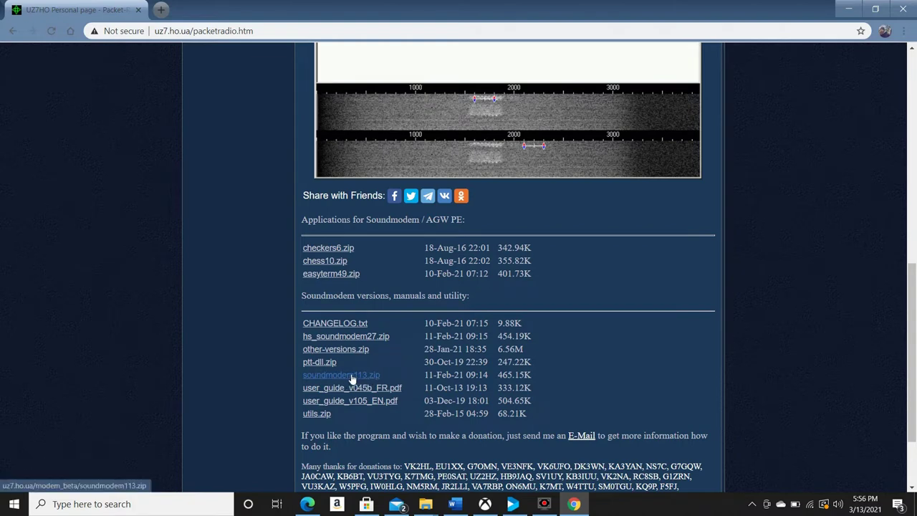
{"action": "left_click", "coordinate": [352, 378]}
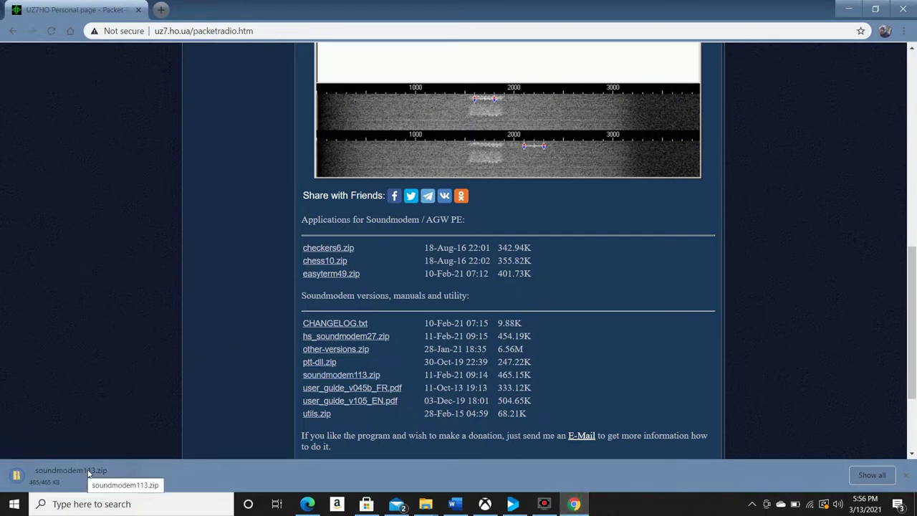
Download easyterm49.zip from the list of applications for Soundmodem / AGW PE.
{"action": "left_click", "coordinate": [331, 274]}
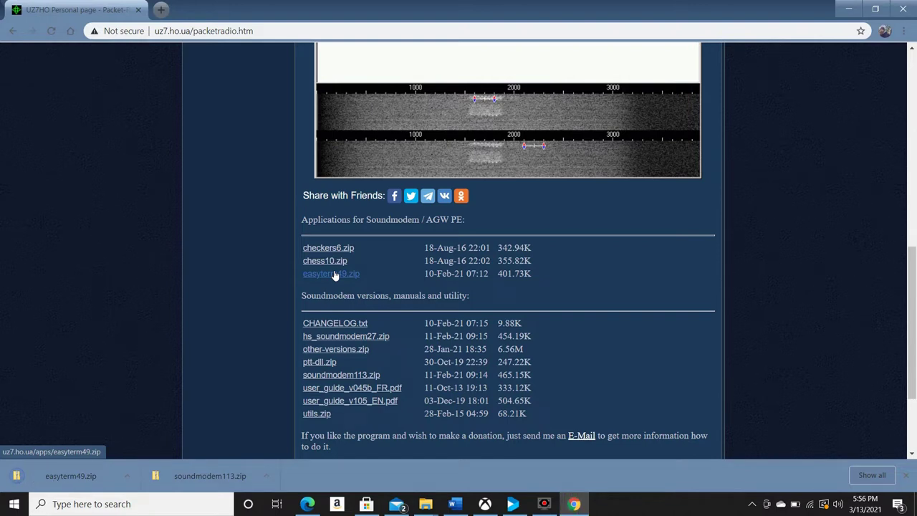
{"action": "scroll", "coordinate": [333, 274], "scroll_direction": "up", "scroll_amount": 2}
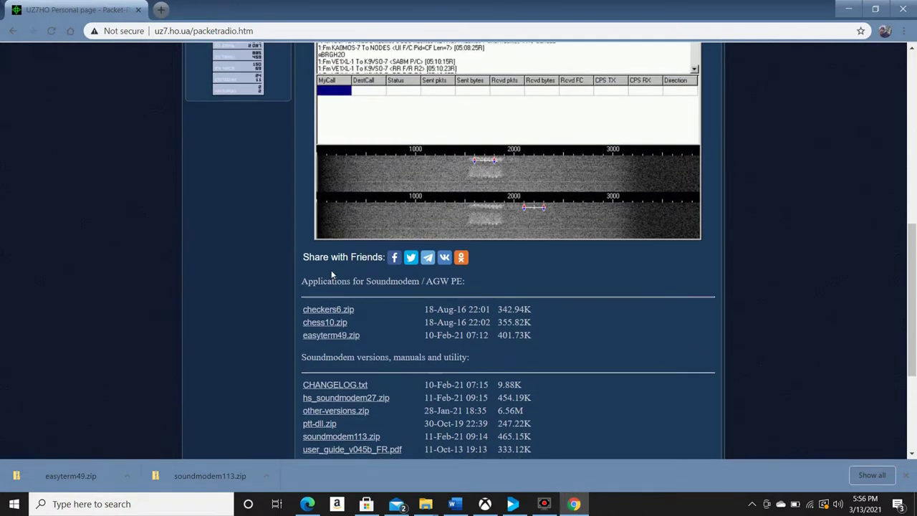
{"action": "scroll", "coordinate": [332, 274], "scroll_direction": "up", "scroll_amount": 1}
{"action": "scroll", "coordinate": [332, 274], "scroll_direction": "up", "scroll_amount": 4}
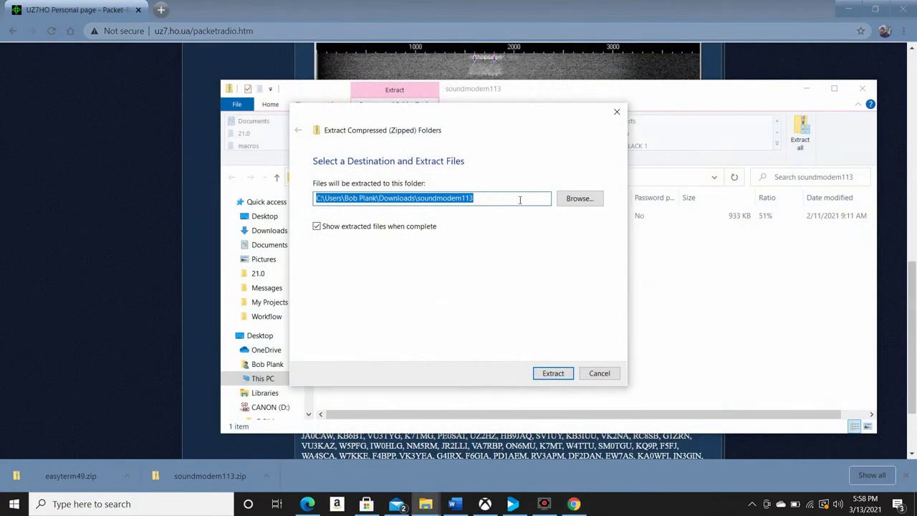
Extract the soundmodem113 archive to the folder c:\UZ7HO Soundmodem.
{"action": "type", "text": "c"}
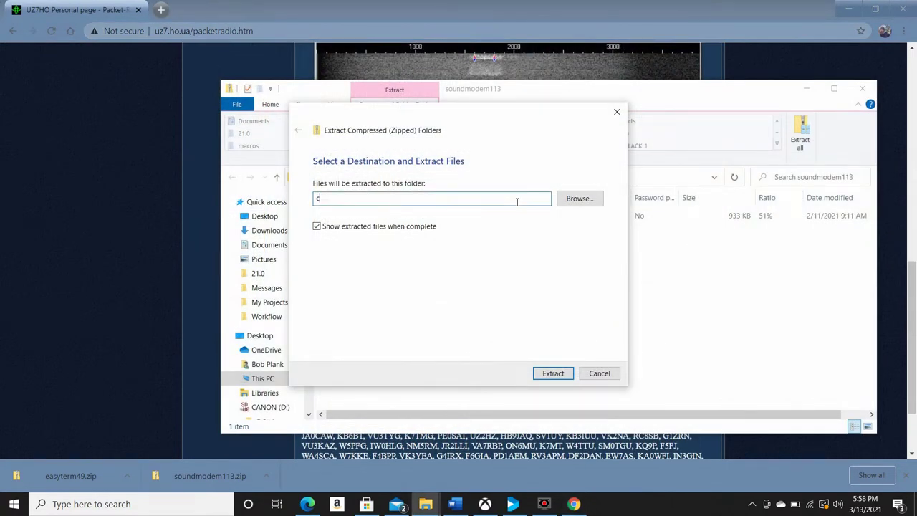
{"action": "type", "text": ":\\UZ7HO Soundmodem"}
{"action": "left_click", "coordinate": [553, 373]}
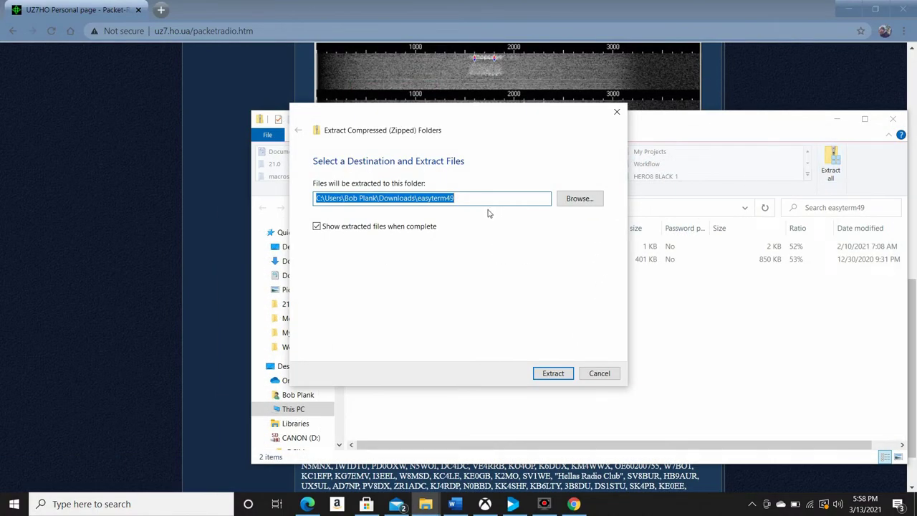
Extract the easyterm49 archive to the folder c:\EasyTerm.
{"action": "type", "text": "c:\\EasyTerm"}
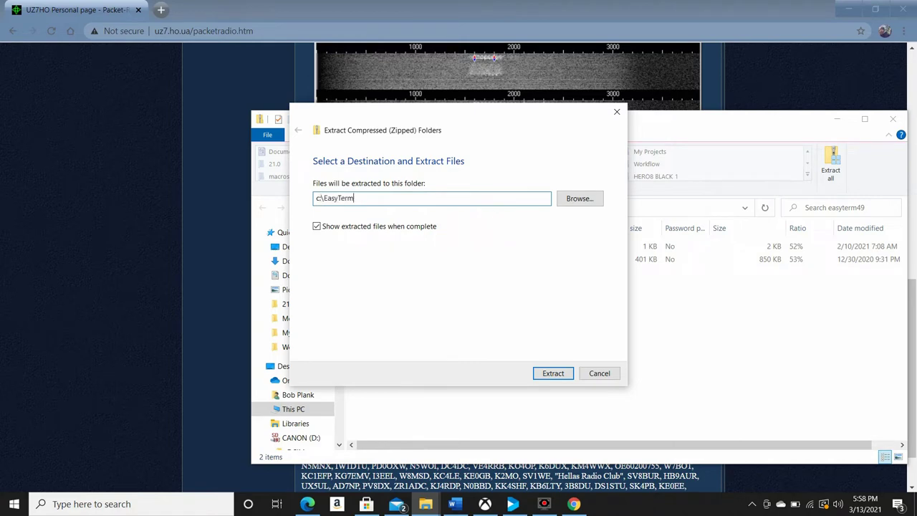
{"action": "left_click", "coordinate": [562, 374]}
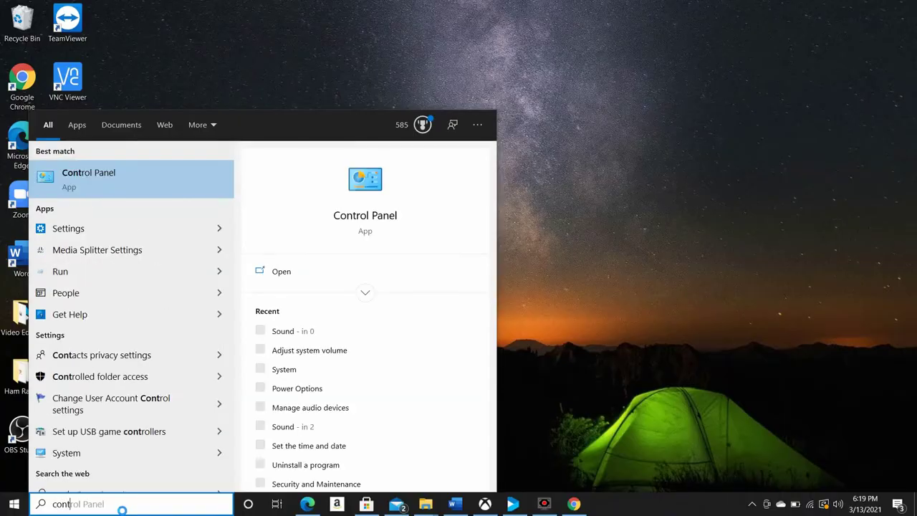
Open the Windows Sound settings from Control Panel and check the available playback and recording devices.
{"action": "left_click", "coordinate": [119, 184]}
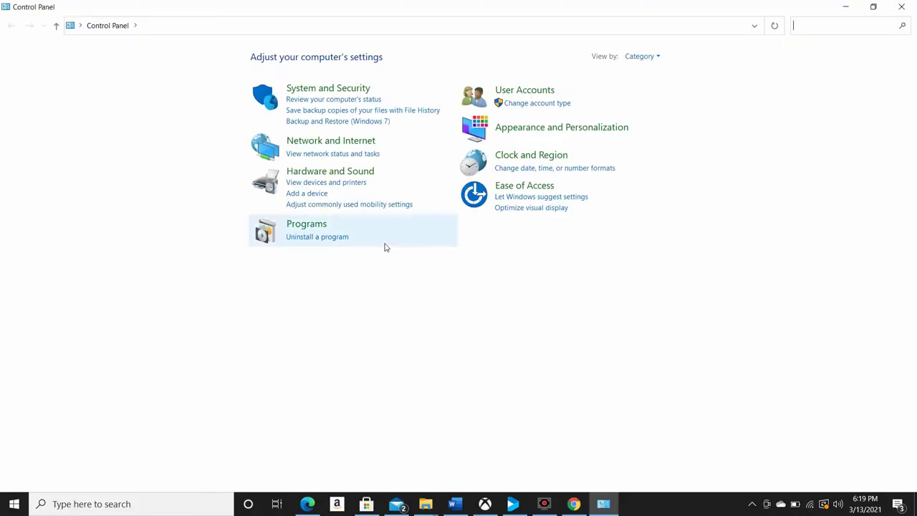
{"action": "left_click", "coordinate": [336, 172]}
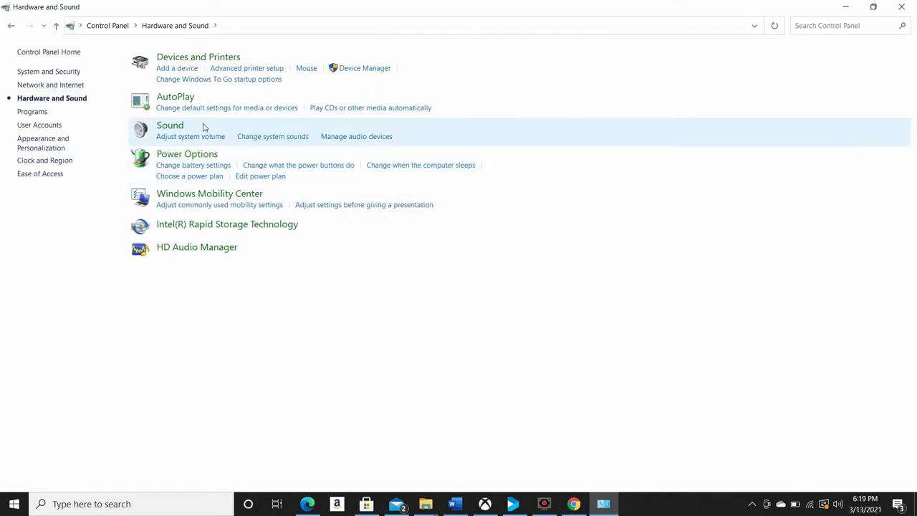
{"action": "left_click", "coordinate": [177, 129]}
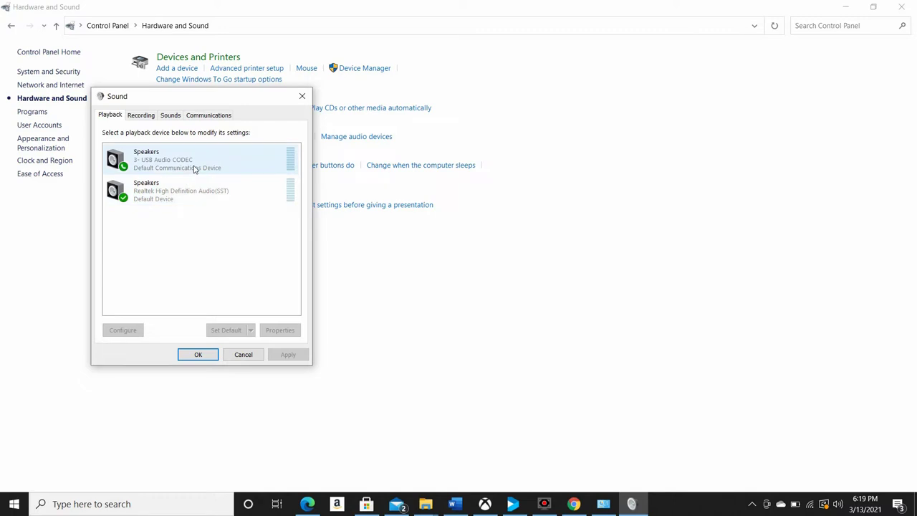
{"action": "left_click", "coordinate": [144, 116]}
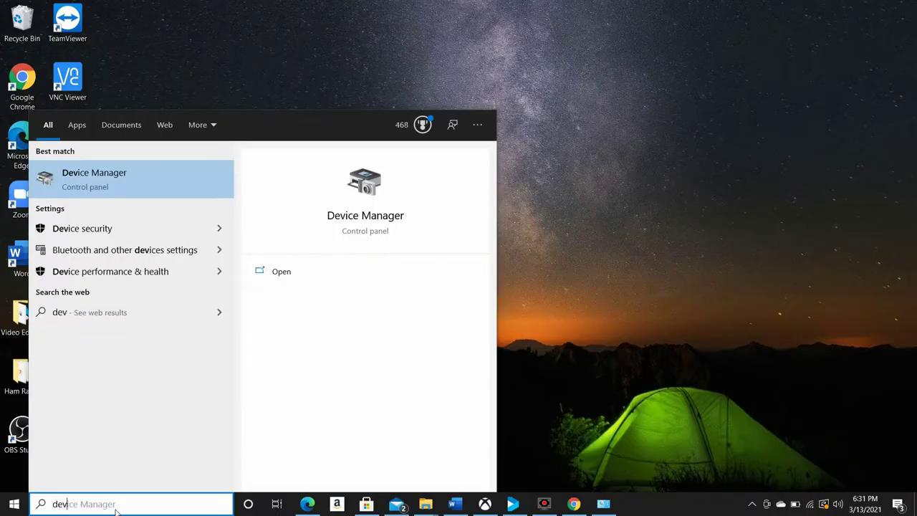
Look up the USB serial port's COM number under Ports (COM & LPT) in Device Manager, and close it.
{"action": "type", "text": "ice mang"}
{"action": "key", "text": "BackSpace"}
{"action": "key", "text": "Return"}
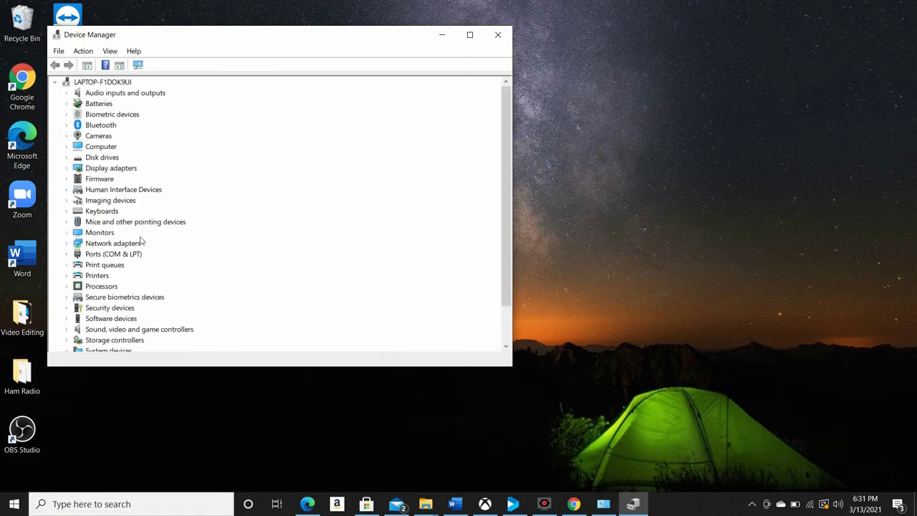
{"action": "double_click", "coordinate": [114, 254]}
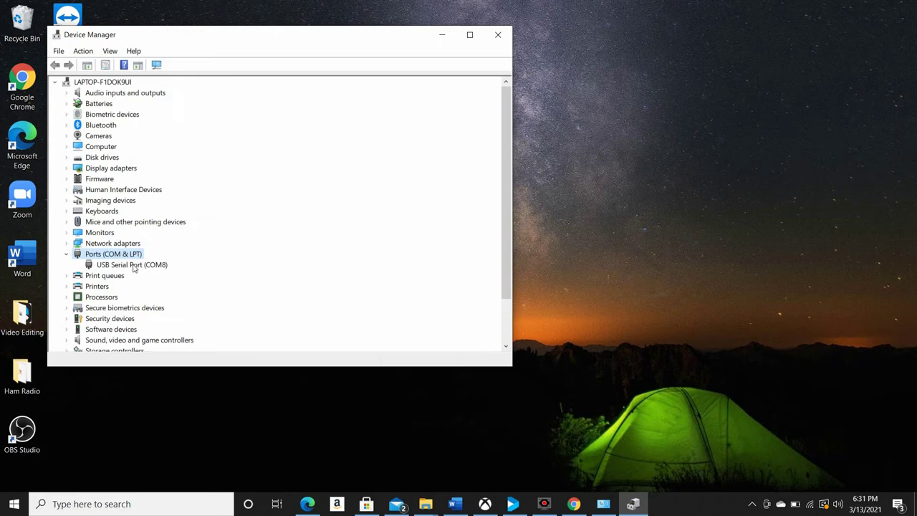
{"action": "left_click", "coordinate": [133, 266]}
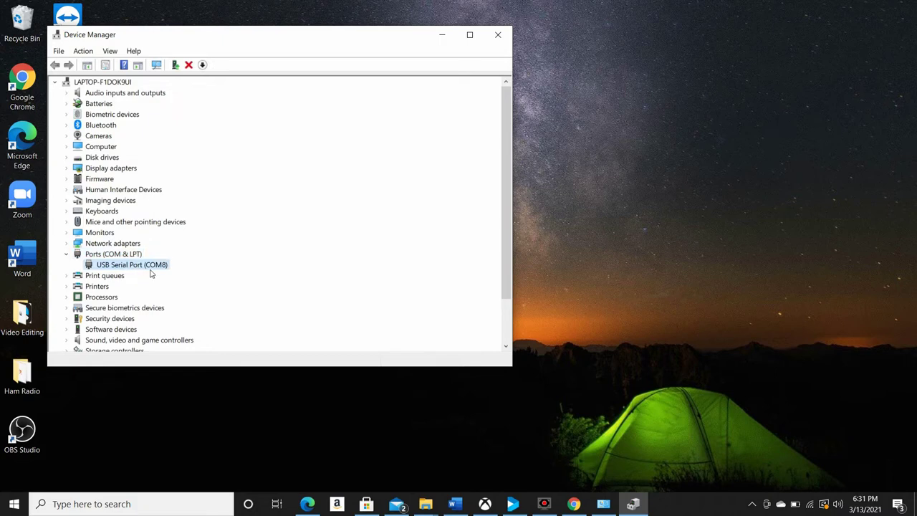
{"action": "left_click", "coordinate": [498, 36]}
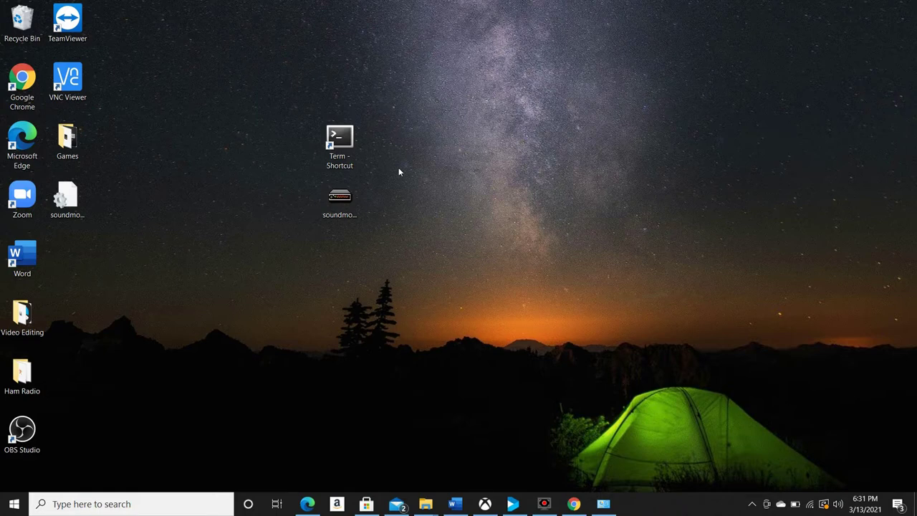
Launch SoundModem and enable Color waterfall in its device settings.
{"action": "double_click", "coordinate": [355, 194]}
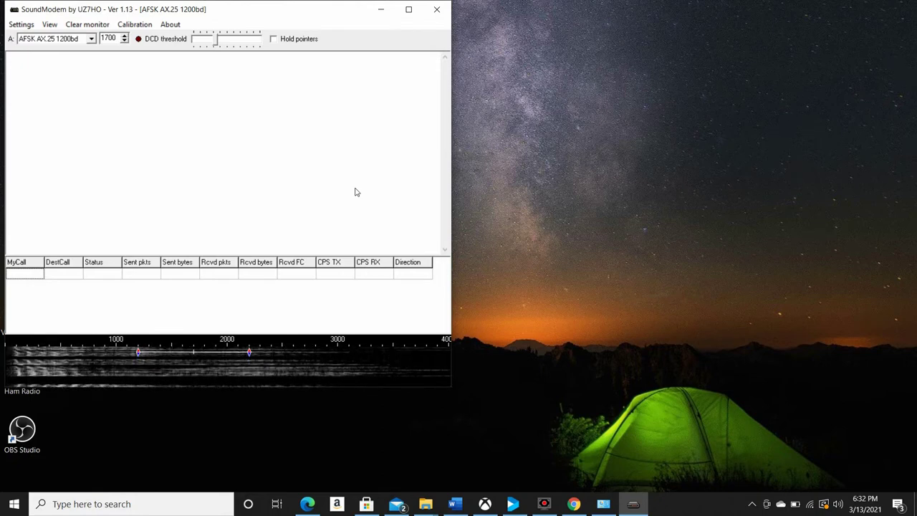
{"action": "left_click", "coordinate": [22, 25]}
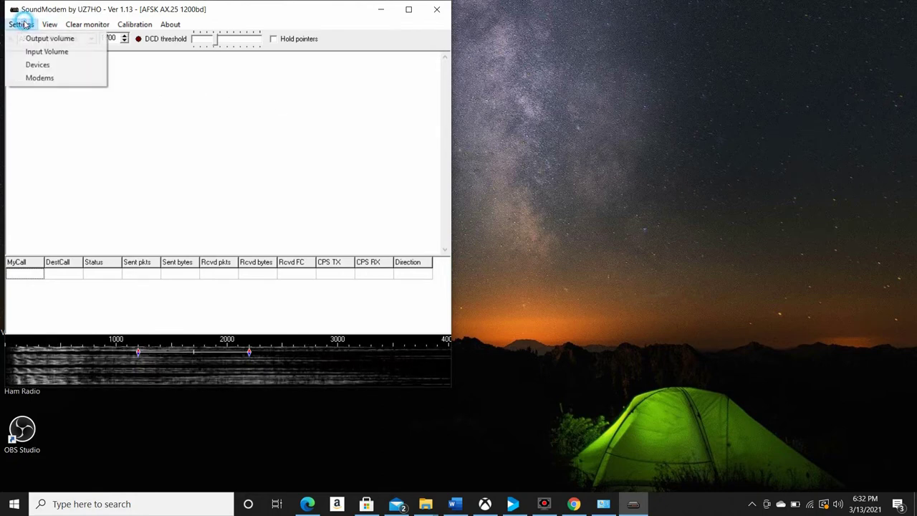
{"action": "left_click", "coordinate": [34, 64]}
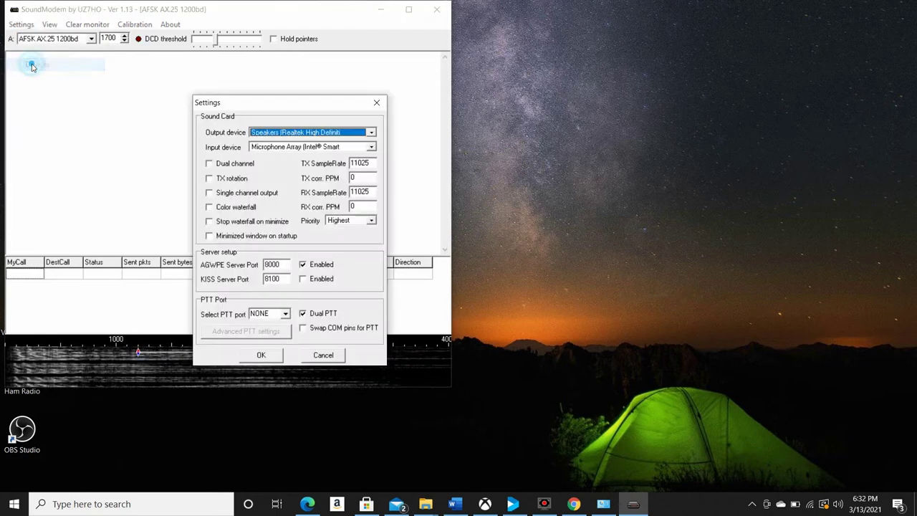
{"action": "left_click", "coordinate": [210, 207]}
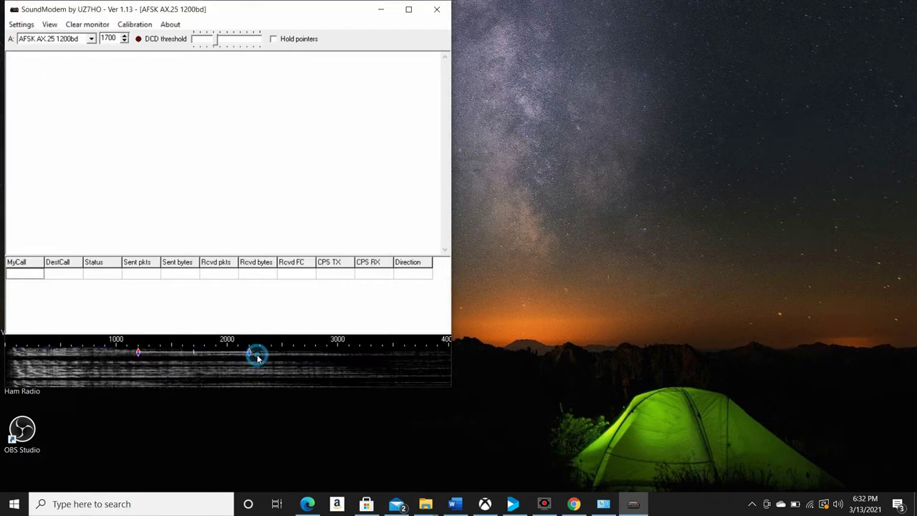
{"action": "left_click", "coordinate": [260, 355]}
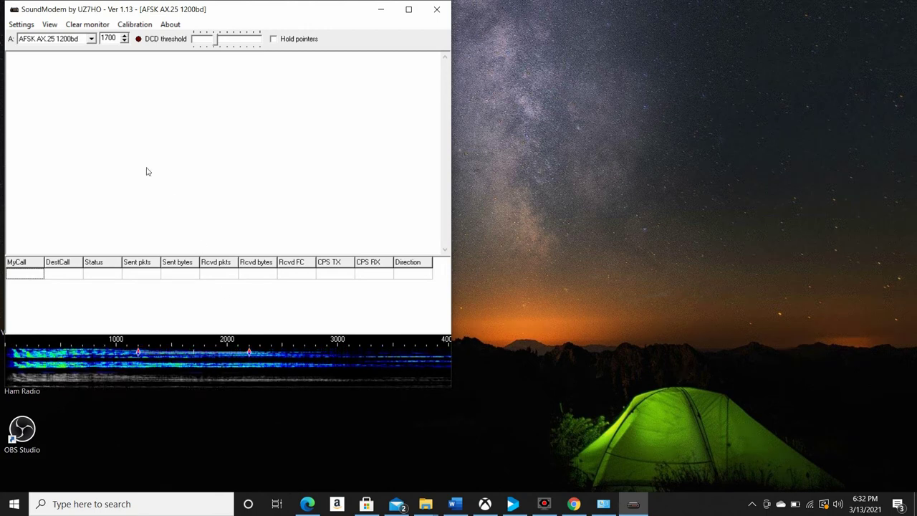
In the device settings, set the output to Speakers (3- USB Audio CODEC) and the input to Microphone (3- USB Audio CODEC).
{"action": "left_click", "coordinate": [16, 25]}
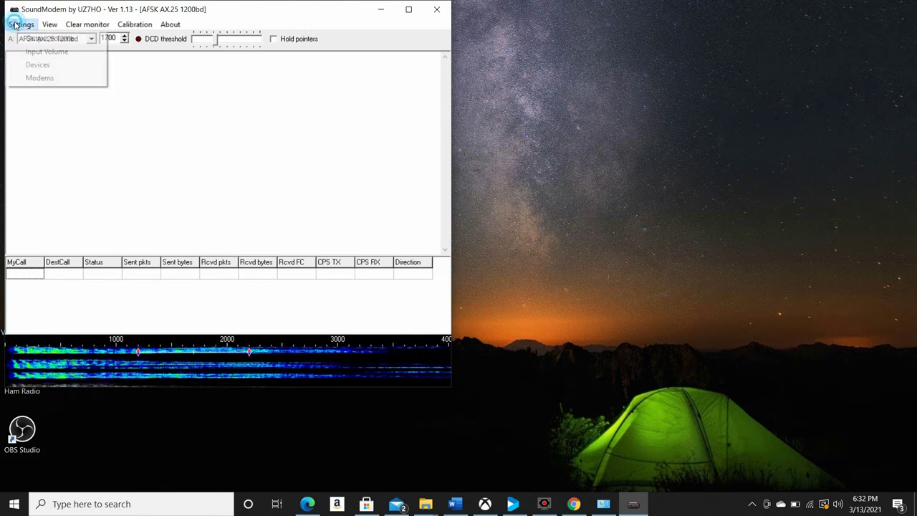
{"action": "left_click", "coordinate": [36, 65]}
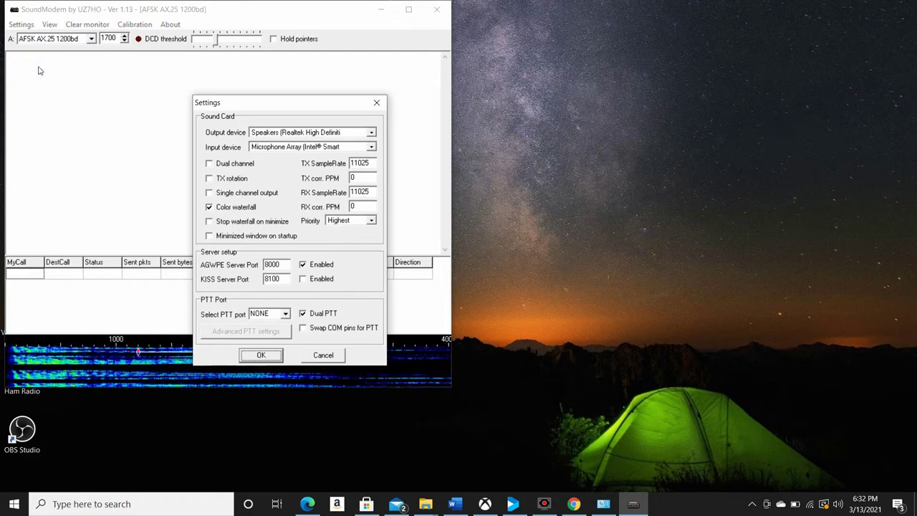
{"action": "left_click", "coordinate": [371, 133]}
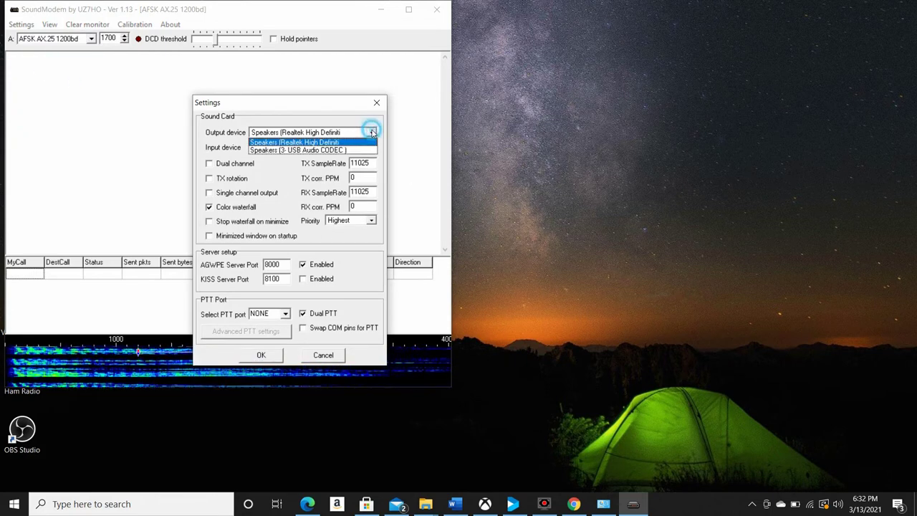
{"action": "left_click", "coordinate": [331, 150]}
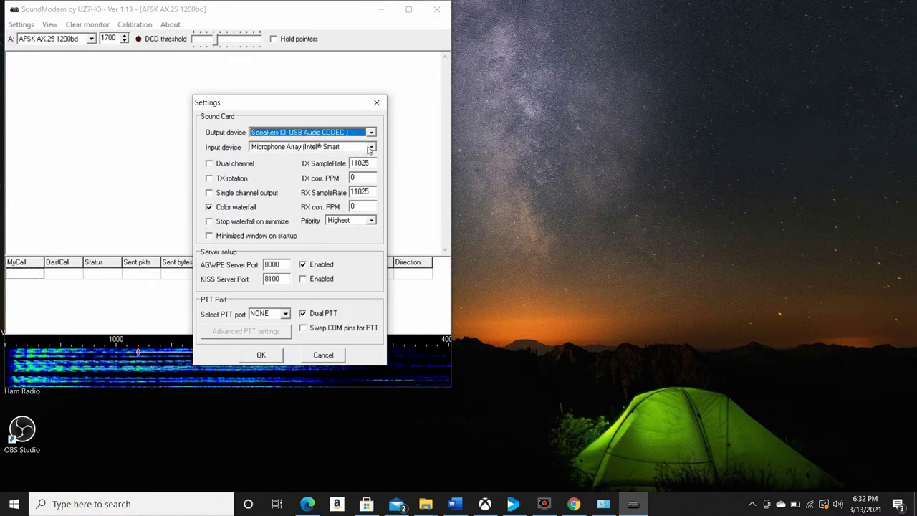
{"action": "left_click", "coordinate": [330, 147]}
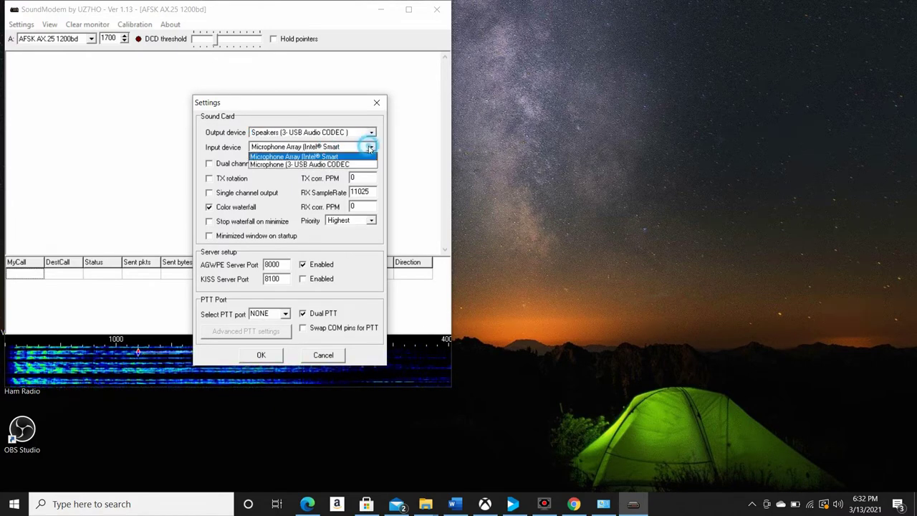
{"action": "left_click", "coordinate": [319, 165]}
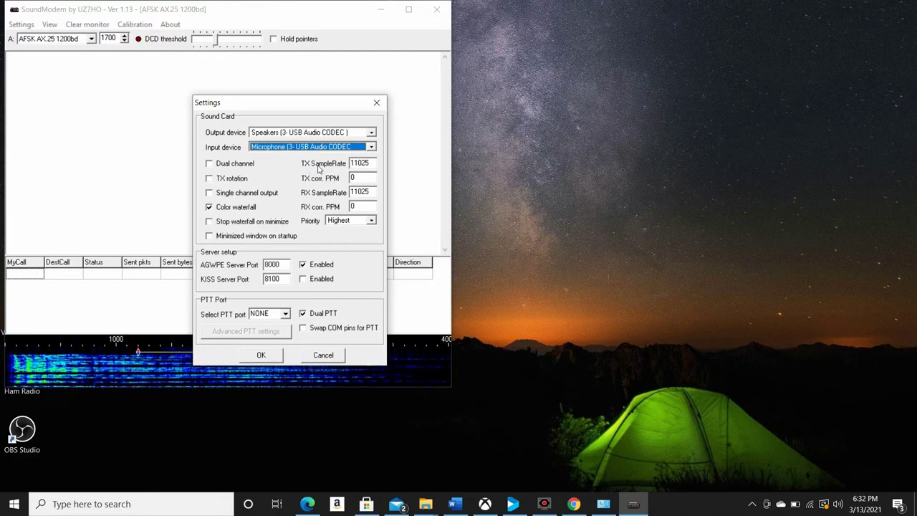
Set the PTT port to COM8, apply the device settings, and switch modem A to AFSK AX.25 300bd.
{"action": "left_click", "coordinate": [285, 314]}
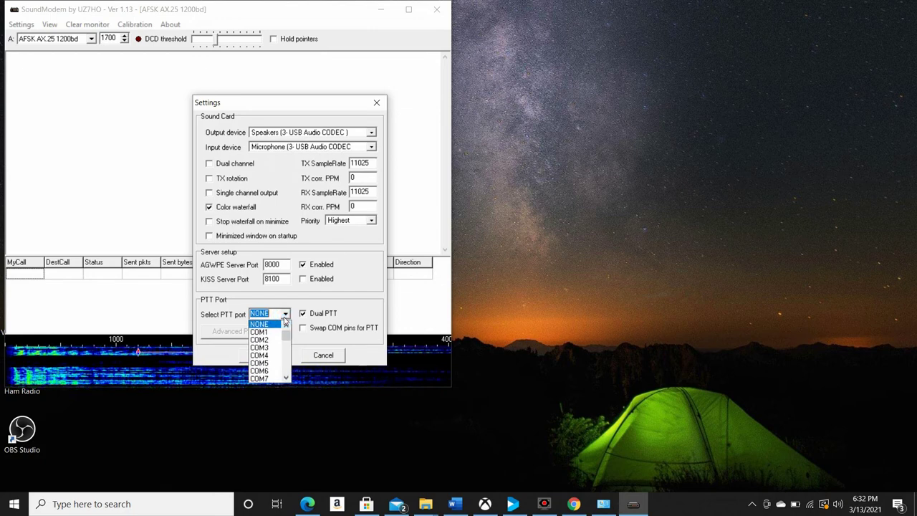
{"action": "left_click", "coordinate": [286, 377]}
{"action": "left_click", "coordinate": [286, 377]}
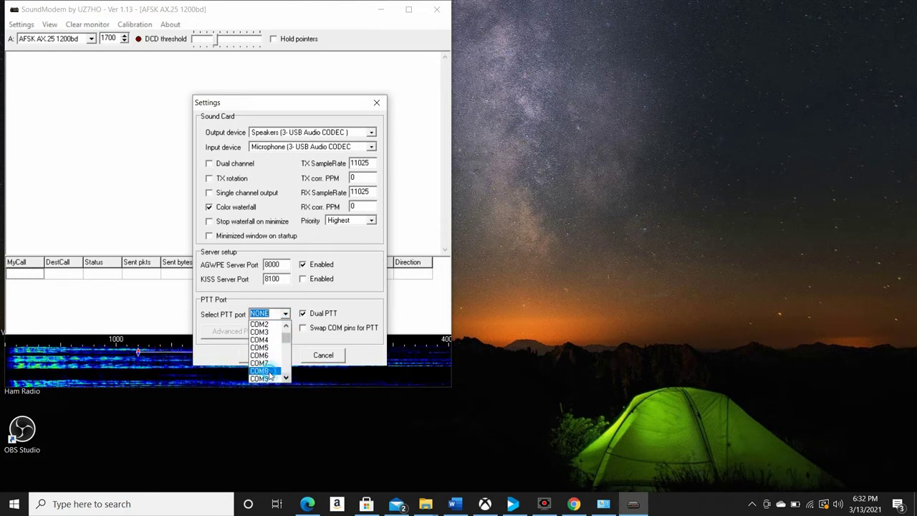
{"action": "left_click", "coordinate": [259, 371]}
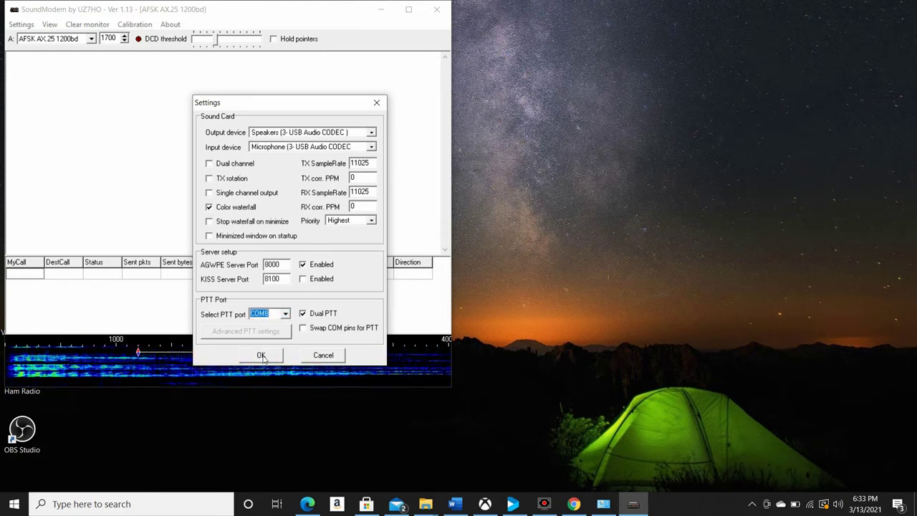
{"action": "left_click", "coordinate": [261, 356]}
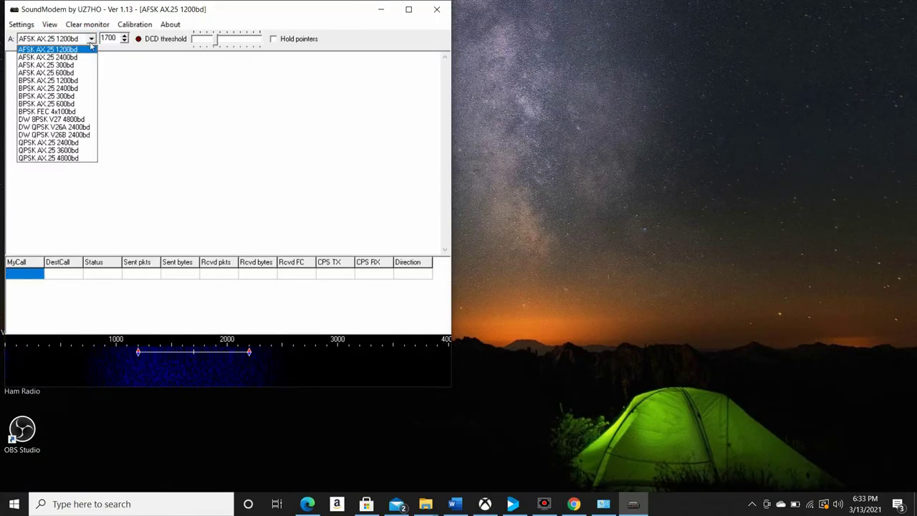
{"action": "left_click", "coordinate": [70, 66]}
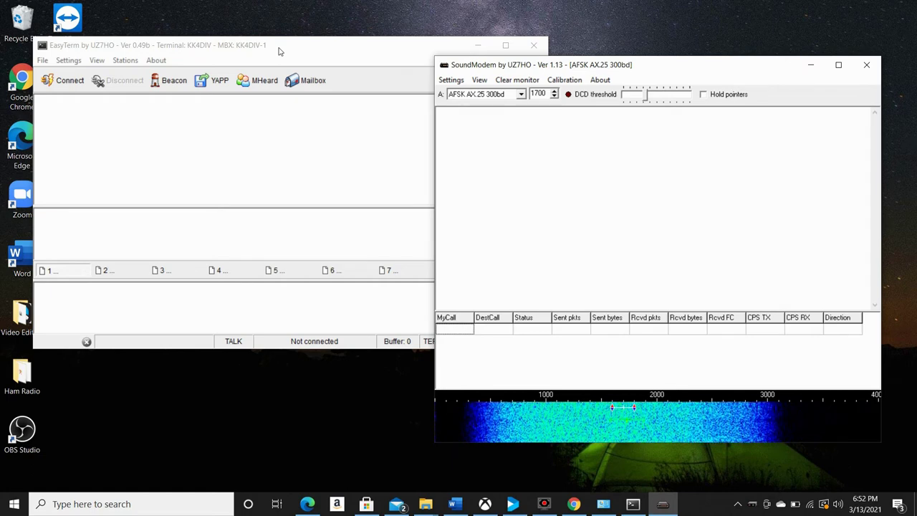
In EasyTerm, connect to station KK4DIV-7, and bring SoundModem forward to view the packet exchange.
{"action": "left_click", "coordinate": [280, 51]}
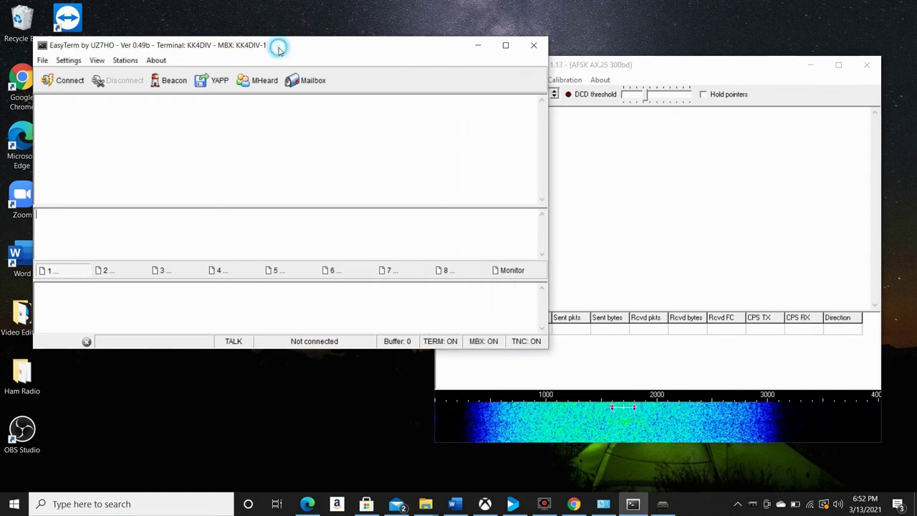
{"action": "left_click", "coordinate": [63, 81]}
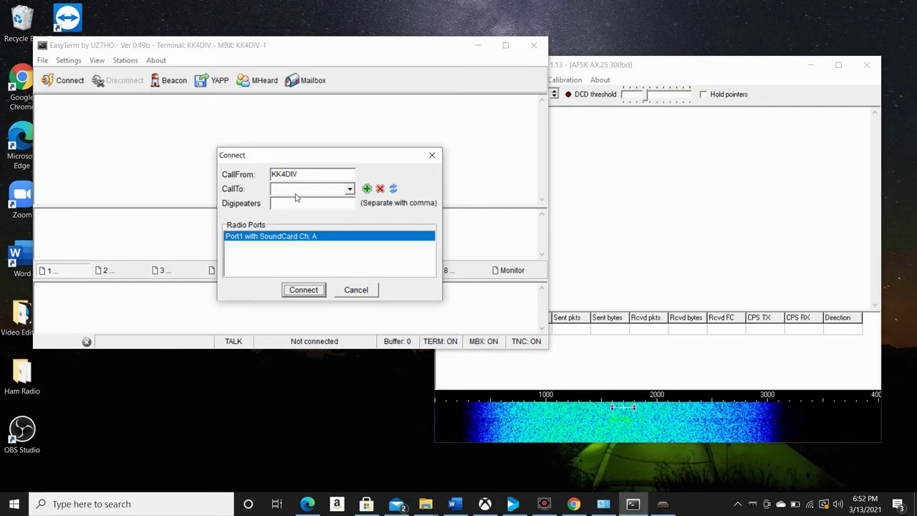
{"action": "left_click", "coordinate": [295, 190]}
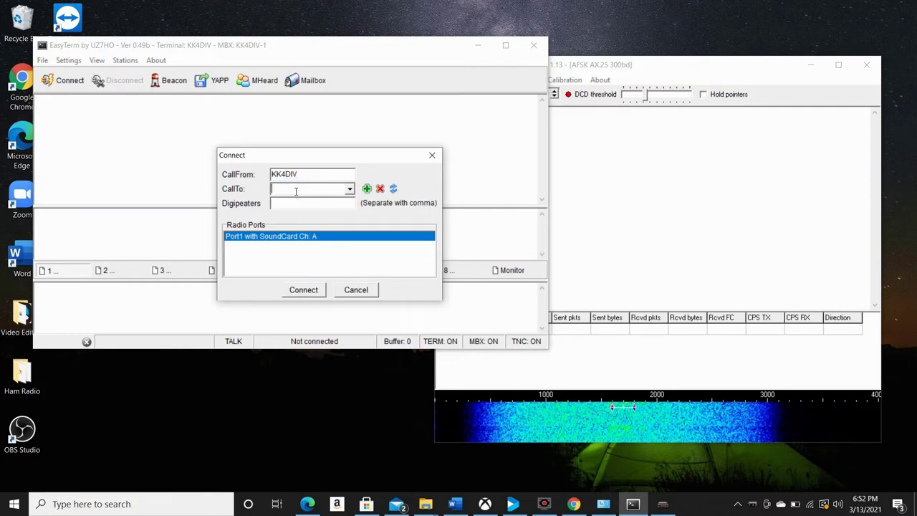
{"action": "type", "text": "KK4DIV-7"}
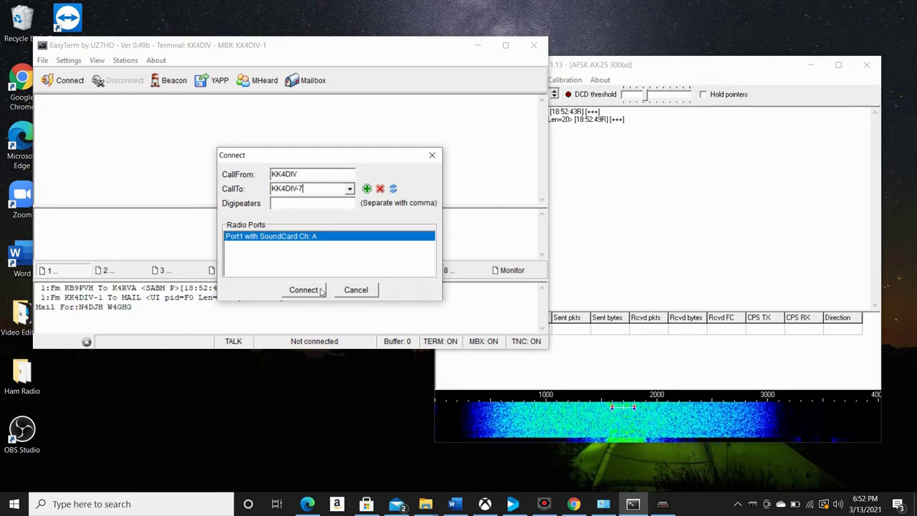
{"action": "left_click", "coordinate": [304, 289]}
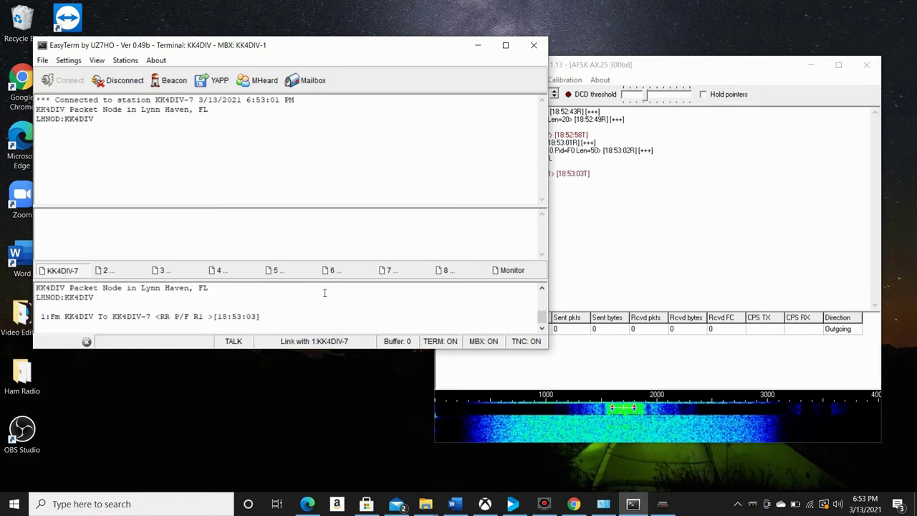
{"action": "left_click", "coordinate": [636, 72]}
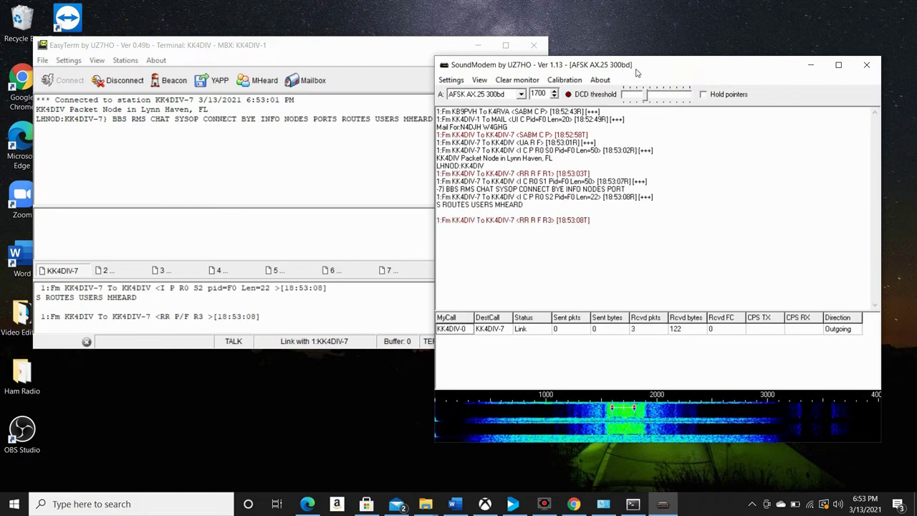
Return to EasyTerm, list the stations heard on port 5 with mheard 5, and request the node's commands with ?
{"action": "left_click", "coordinate": [333, 53]}
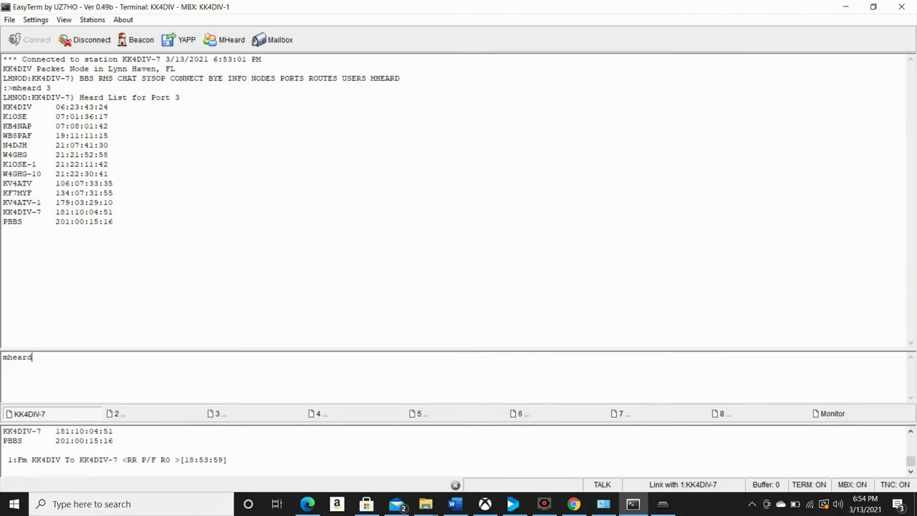
{"action": "type", "text": "5"}
{"action": "key", "text": "Return"}
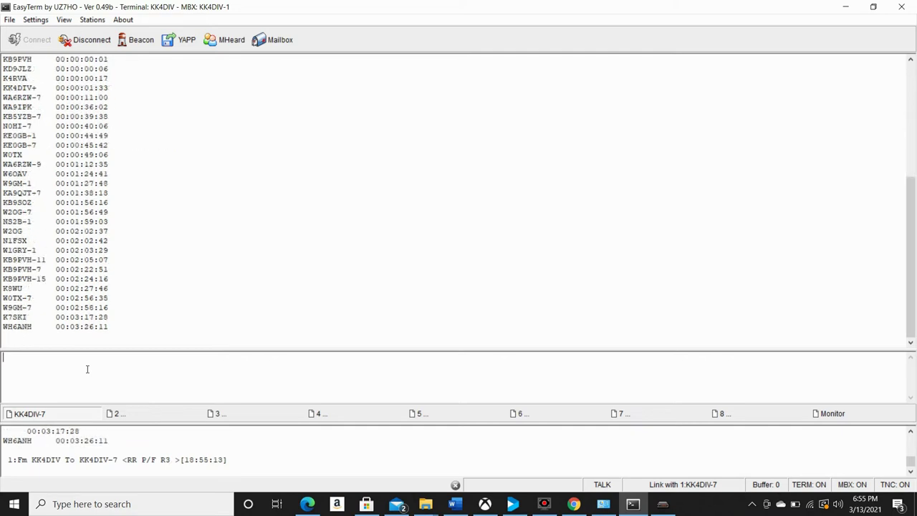
{"action": "type", "text": "?"}
{"action": "key", "text": "Return"}
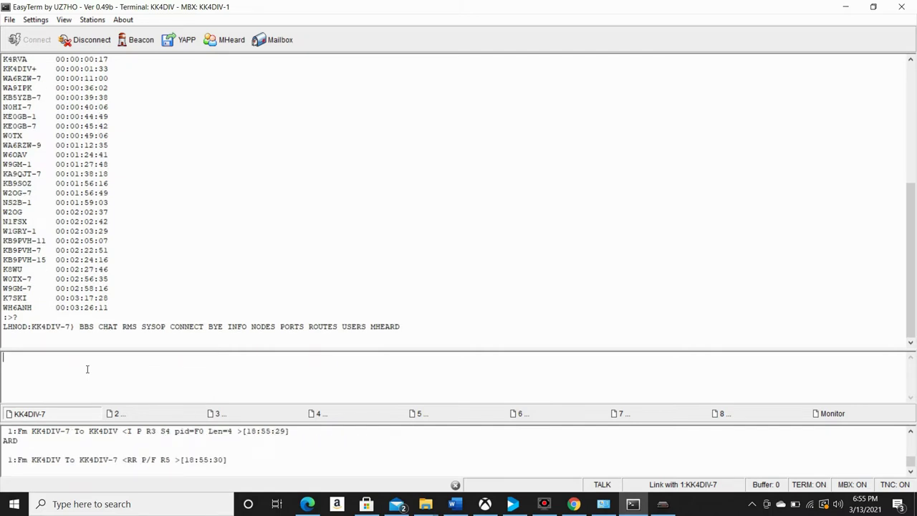
Enter the node's mailbox with the bbs command and list your own messages with lm.
{"action": "type", "text": "bbs"}
{"action": "key", "text": "Return"}
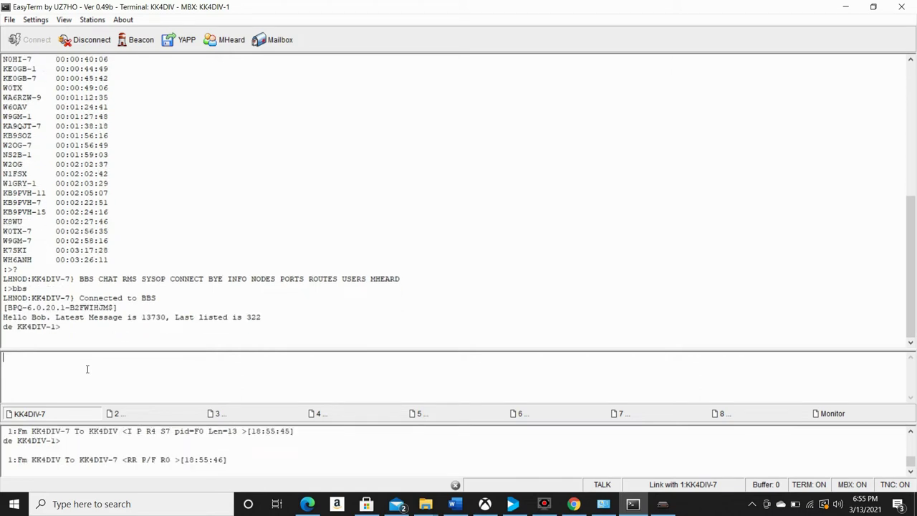
{"action": "type", "text": "lm"}
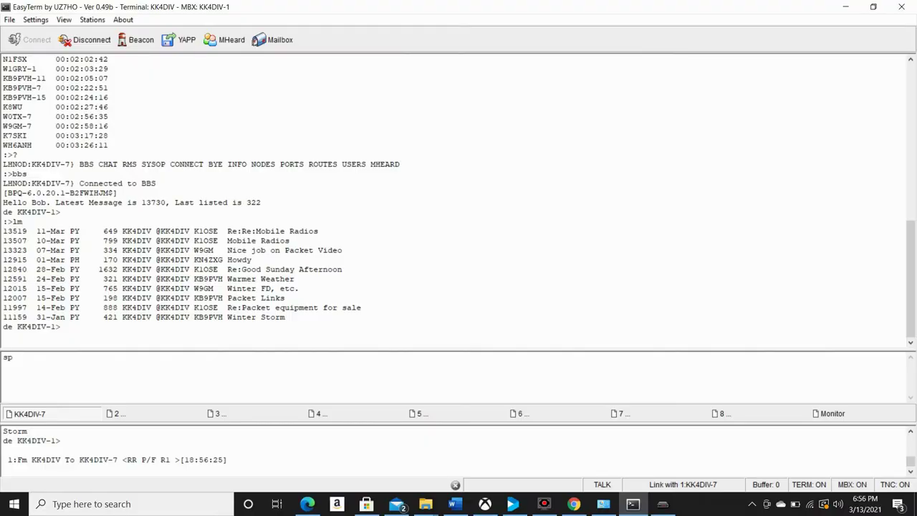
{"action": "type", "text": "klose"}
{"action": "key", "text": "Return"}
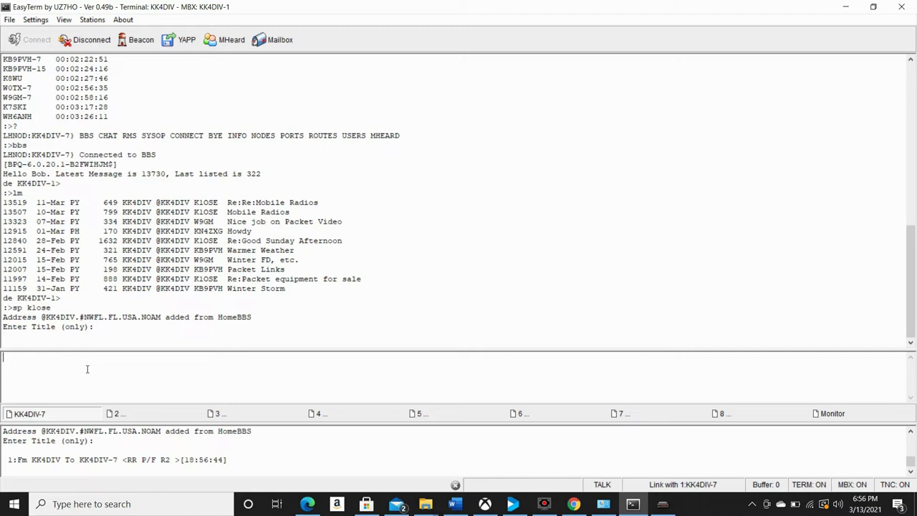
{"action": "type", "text": "Youtube Test"}
{"action": "key", "text": "Return"}
Write the message body: greet the recipient, explain this HF packet test for a youtube video over 40M, and end with "talk to you soon.".
{"action": "type", "text": "godo"}
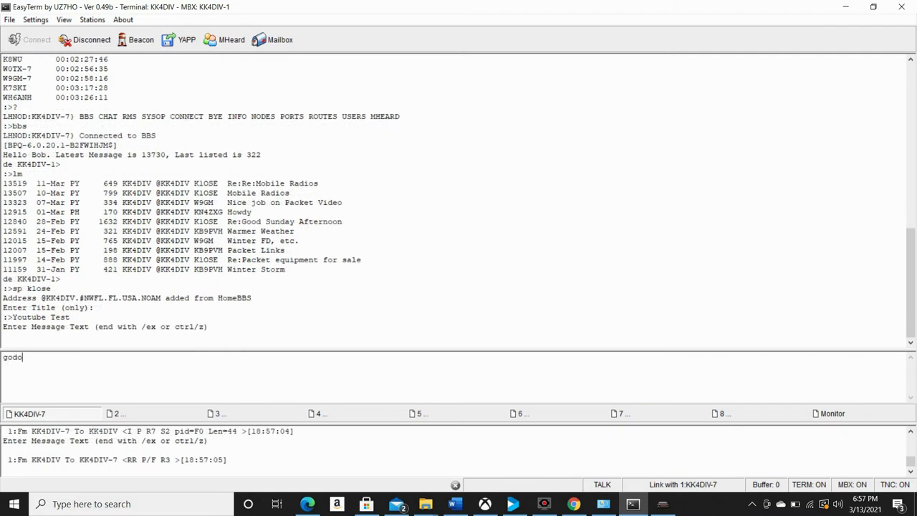
{"action": "key", "text": "BackSpace"}
{"action": "key", "text": "BackSpace"}
{"action": "key", "text": "BackSpace"}
{"action": "key", "text": "BackSpace"}
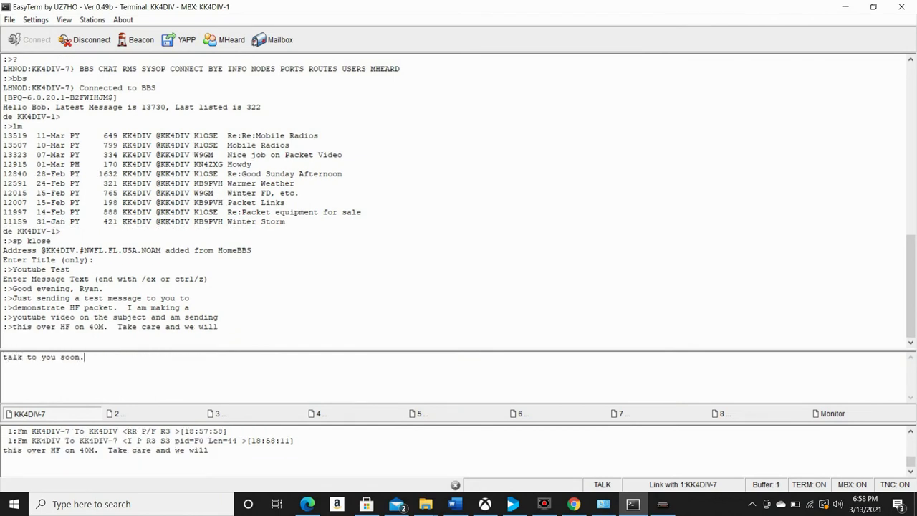
{"action": "key", "text": "Return"}
Sign off the message with 73 and the sender's first name and callsign, and end it with /ex.
{"action": "type", "text": "/3"}
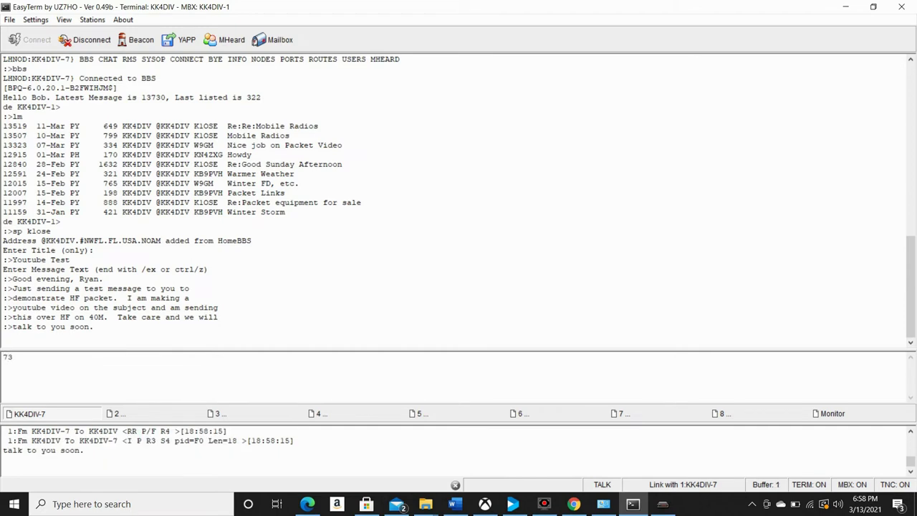
{"action": "key", "text": "Return"}
{"action": "type", "text": "bob"}
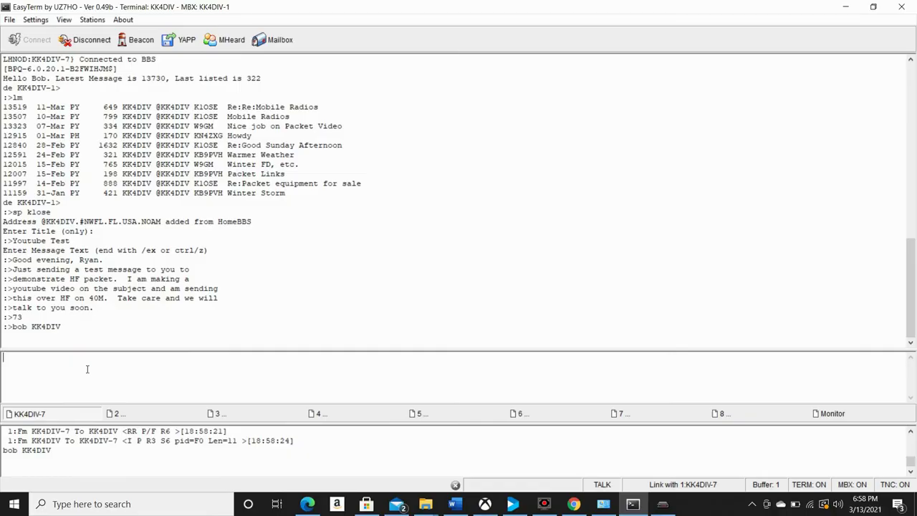
{"action": "type", "text": "/ex"}
{"action": "key", "text": "Return"}
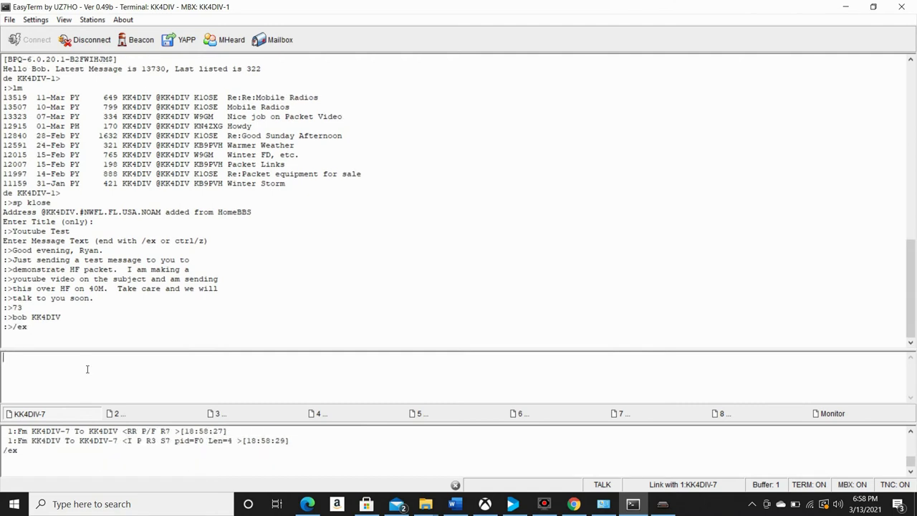